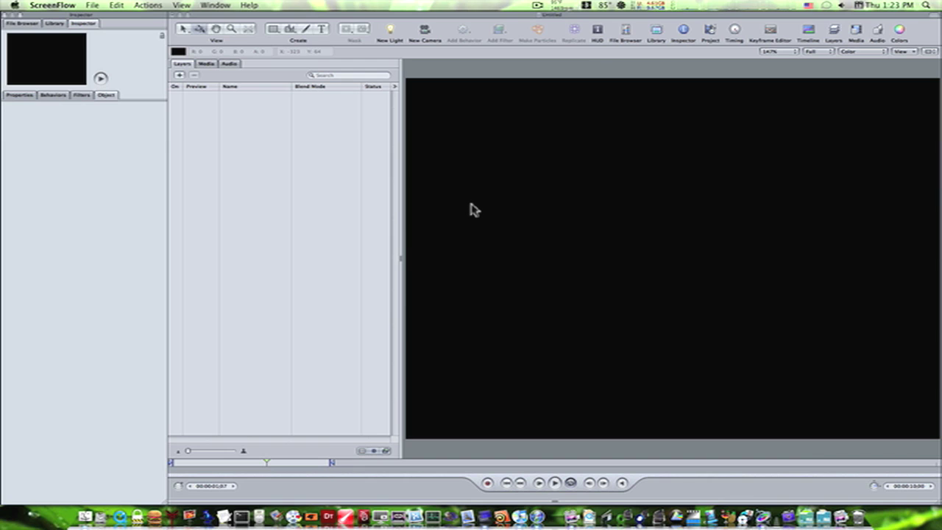
Step: Add the Explosion emitter from the Library's Particle Emitters > Pyro collection
left_click(65, 25)
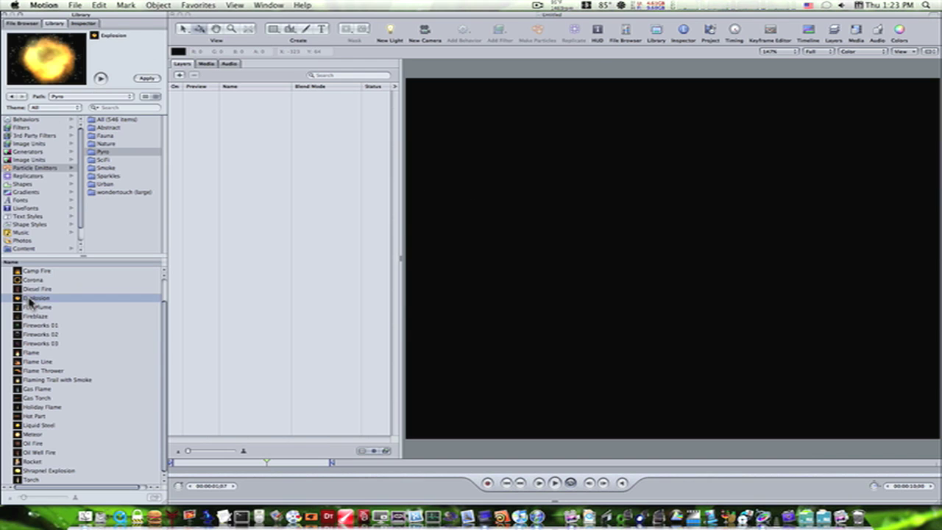
left_click(147, 78)
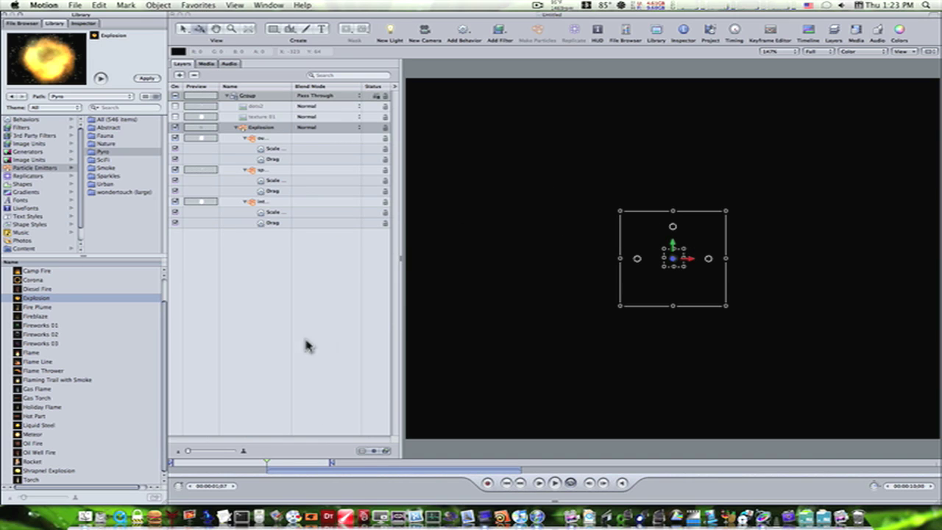
left_click(324, 468)
Step: Move the Explosion layer's timeline bar so it starts at the beginning
left_click_drag(280, 476, 206, 471)
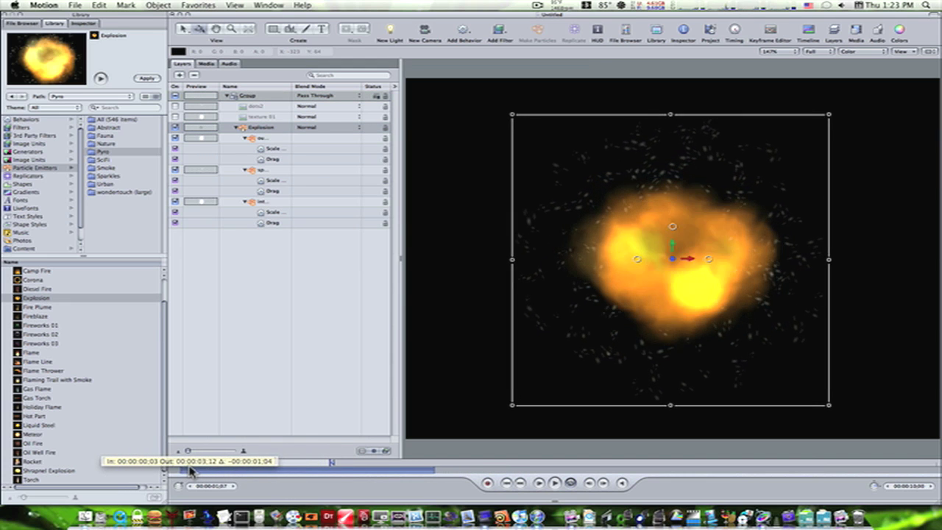
mouse_move(207, 471)
left_mouse_down()
mouse_move(181, 467)
mouse_move(261, 465)
left_mouse_up()
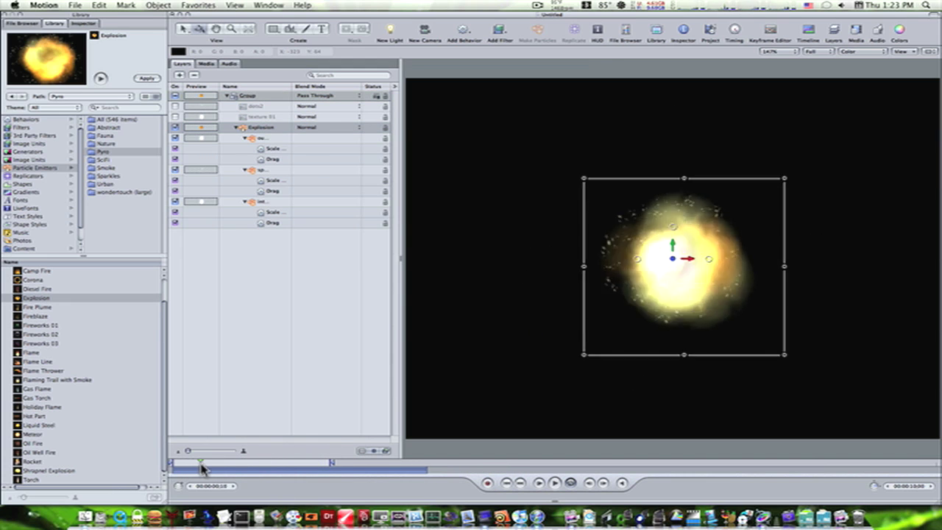
left_click(236, 128)
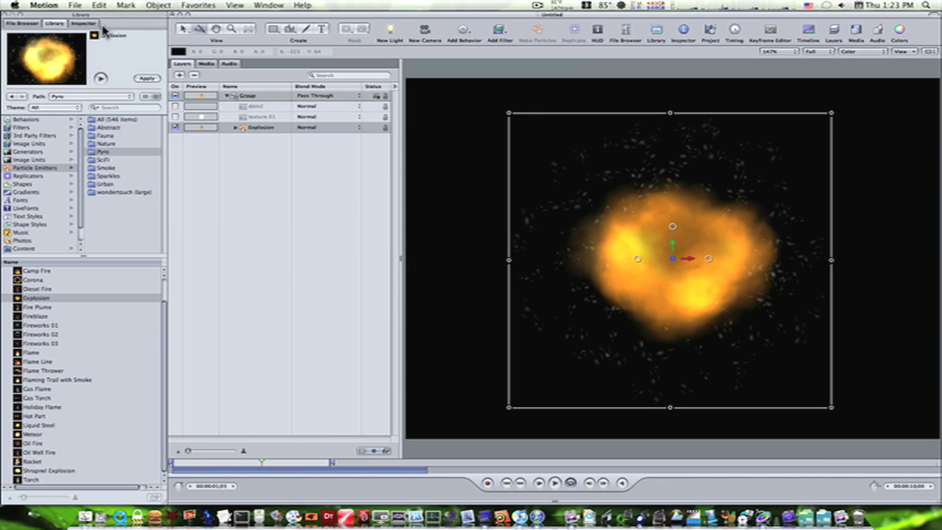
left_click(83, 23)
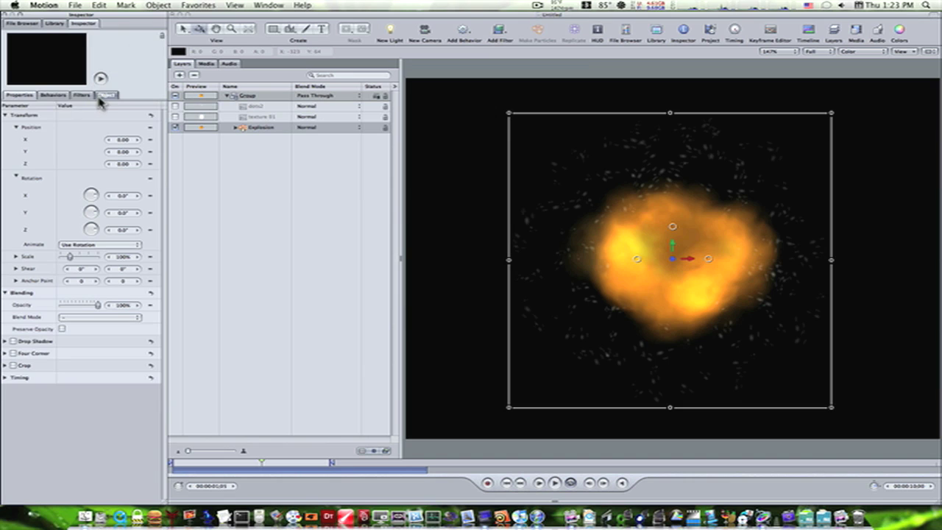
Step: Tick 3D in the Explosion layer's Emitter settings and preview a later frame of the burst
left_click(103, 96)
left_click(245, 129)
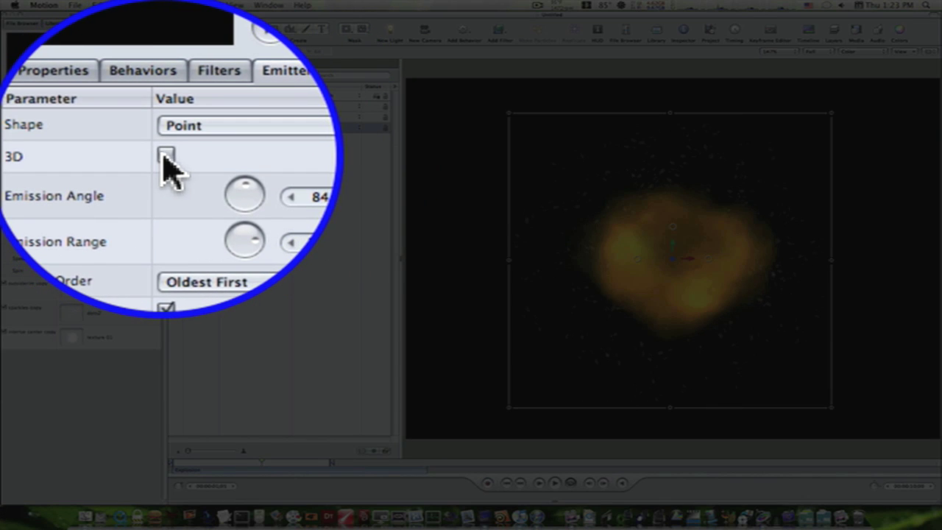
left_click(62, 126)
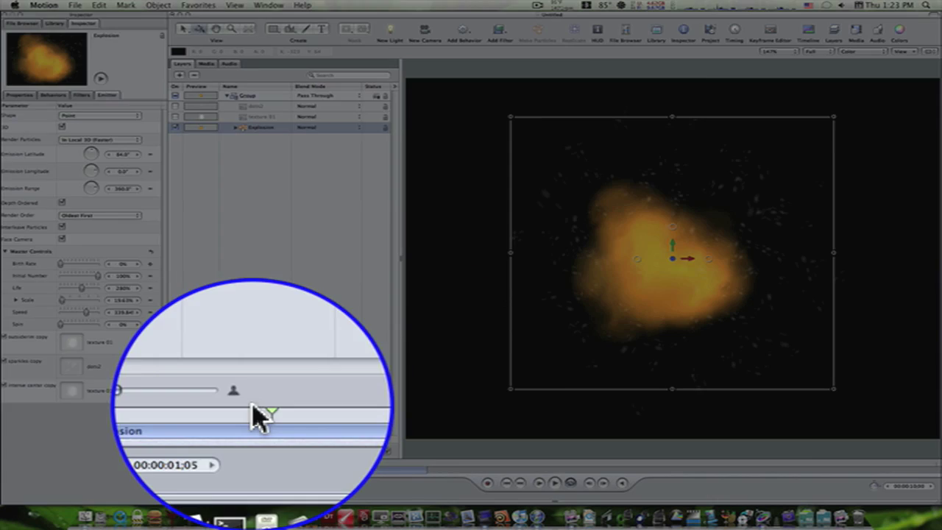
mouse_move(262, 463)
left_mouse_down()
mouse_move(221, 467)
mouse_move(322, 466)
mouse_move(258, 463)
left_mouse_up()
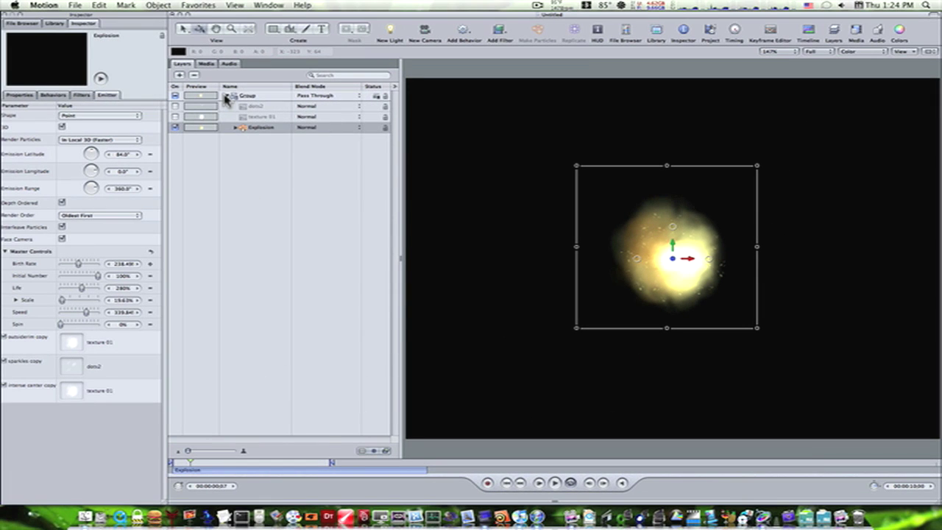
left_click(226, 96)
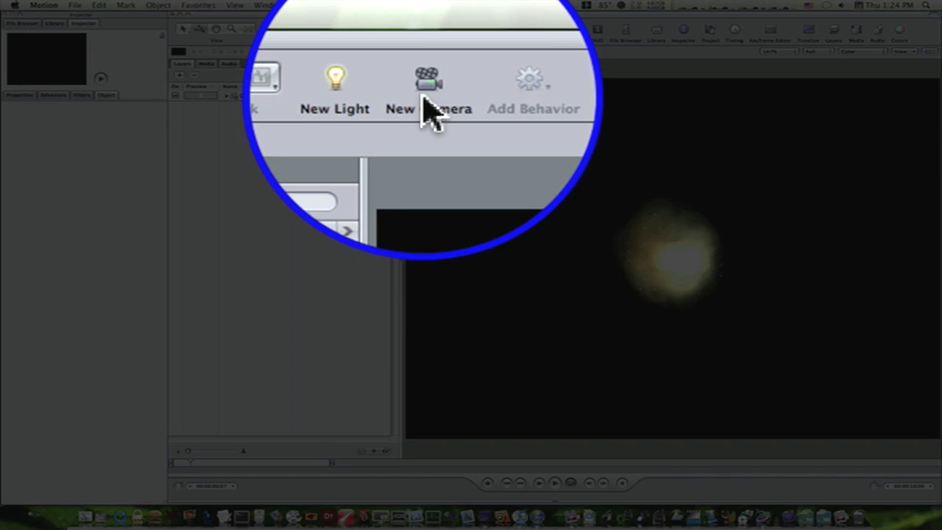
Step: Add a new camera, switch the project to 3D, and give the camera a Sweep behavior
left_click(425, 30)
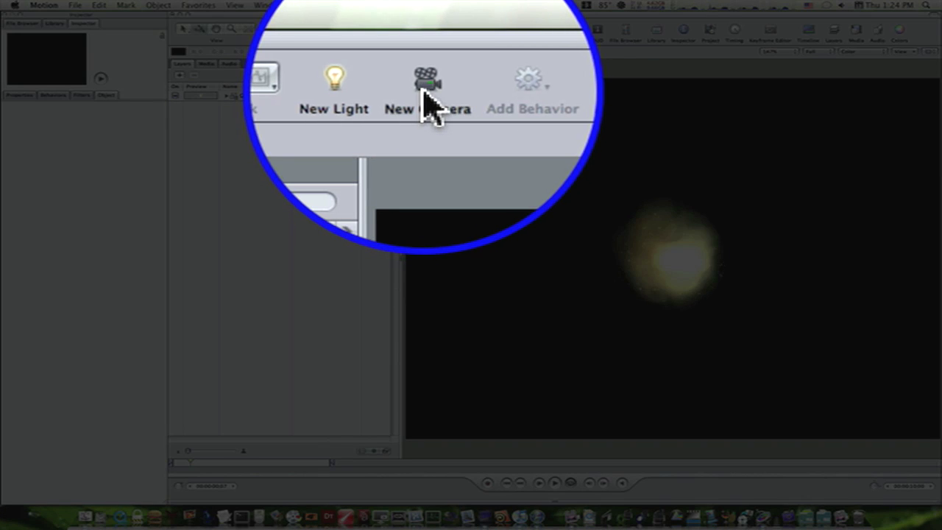
left_click(593, 155)
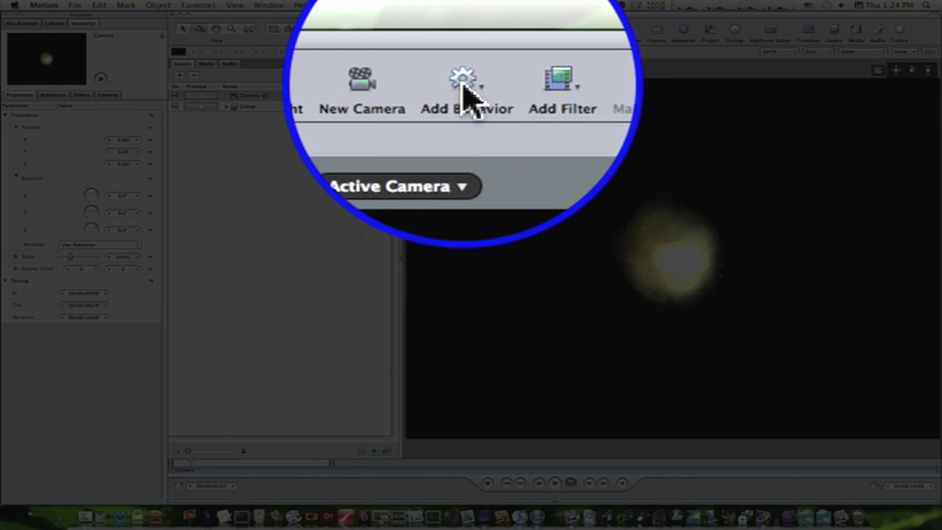
left_click(463, 31)
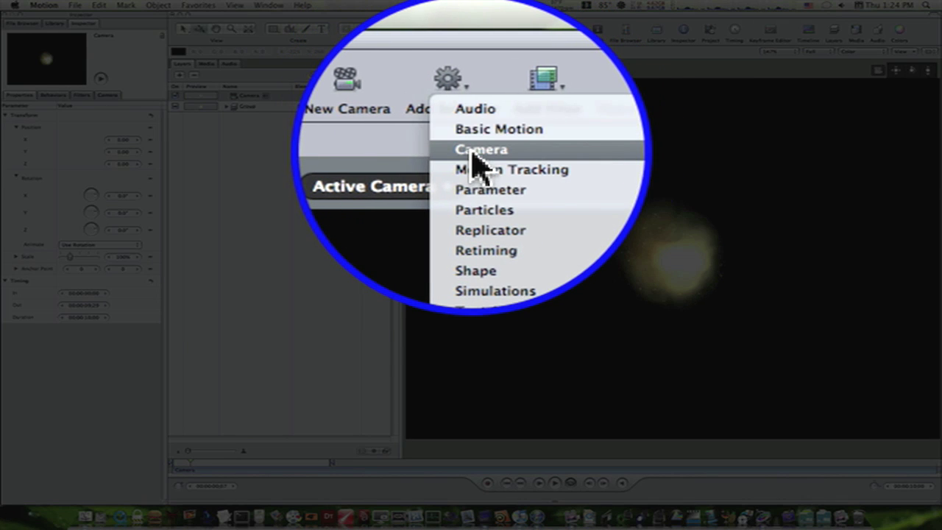
mouse_move(481, 149)
left_click(568, 62)
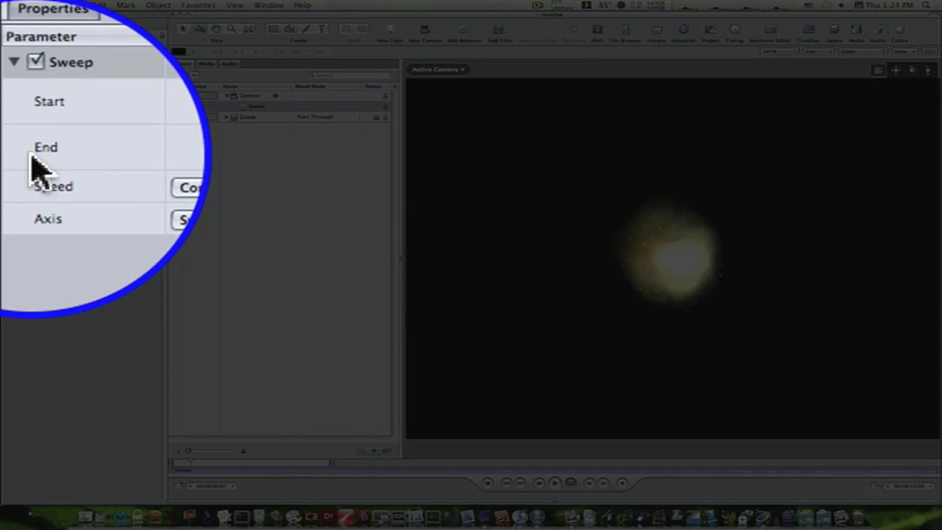
Step: Set the Sweep's End angle to 360° and trim its out point
double_click(115, 148)
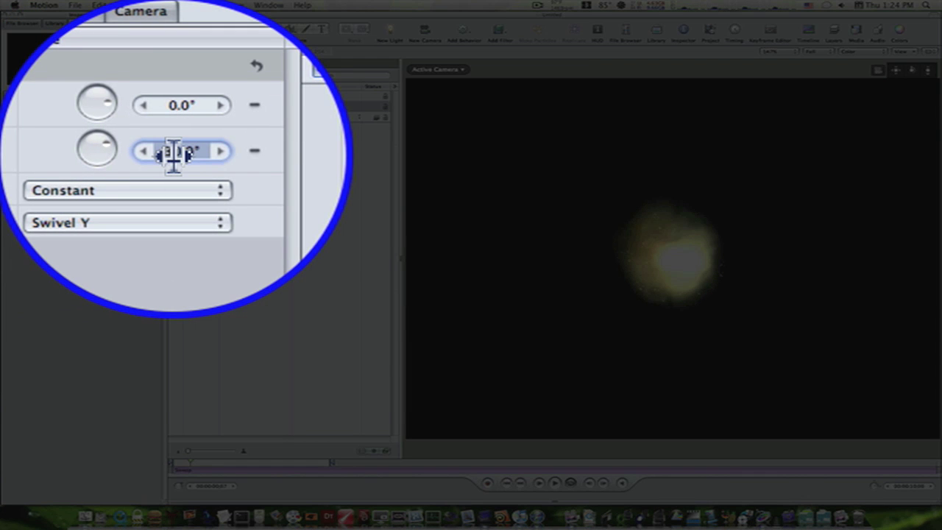
type("360")
key("Return")
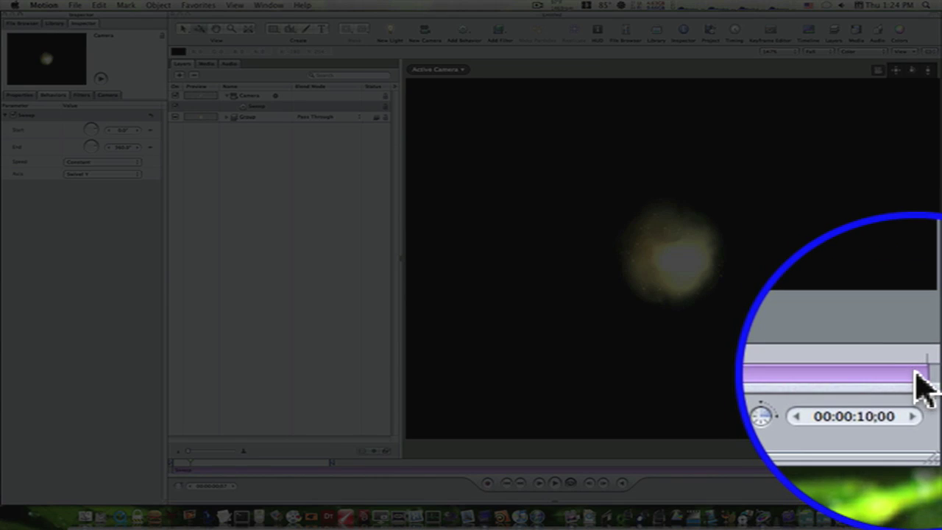
left_click_drag(912, 468, 853, 467)
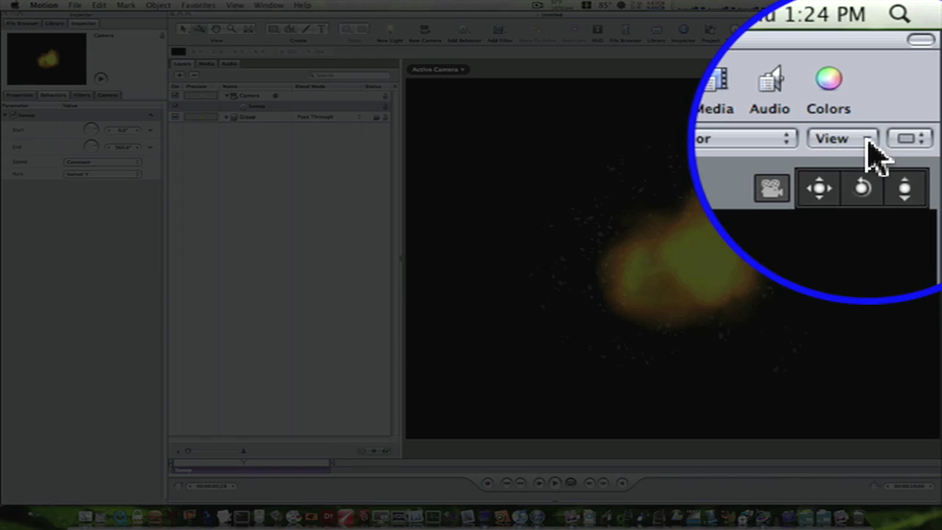
Step: Turn on the Compass, Inset View and 3D Grid canvas overlays
left_click(915, 52)
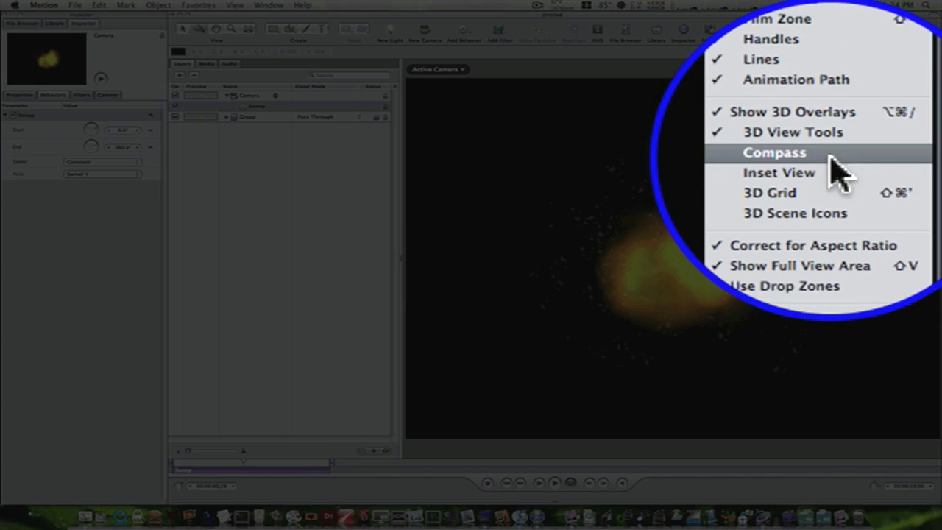
left_click(824, 158)
left_click(858, 151)
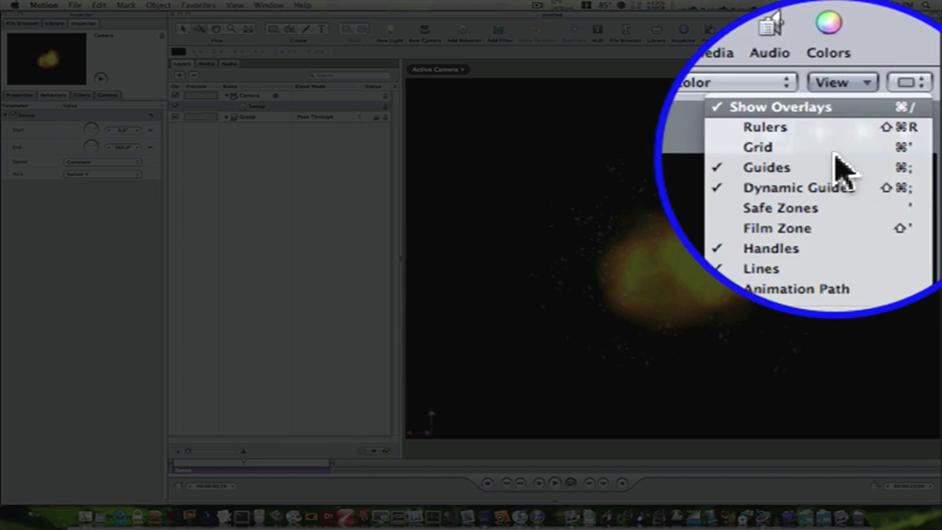
left_click(842, 163)
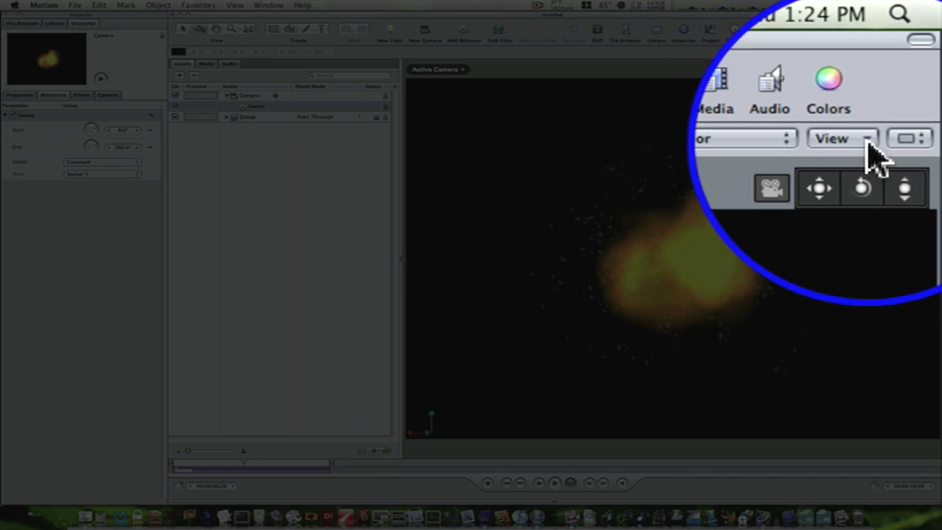
left_click(866, 141)
left_click(807, 172)
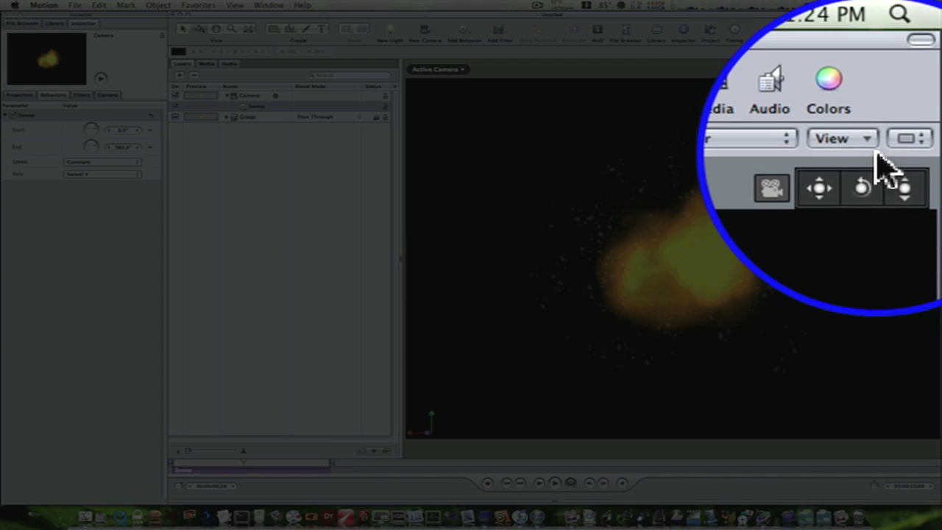
left_click(862, 141)
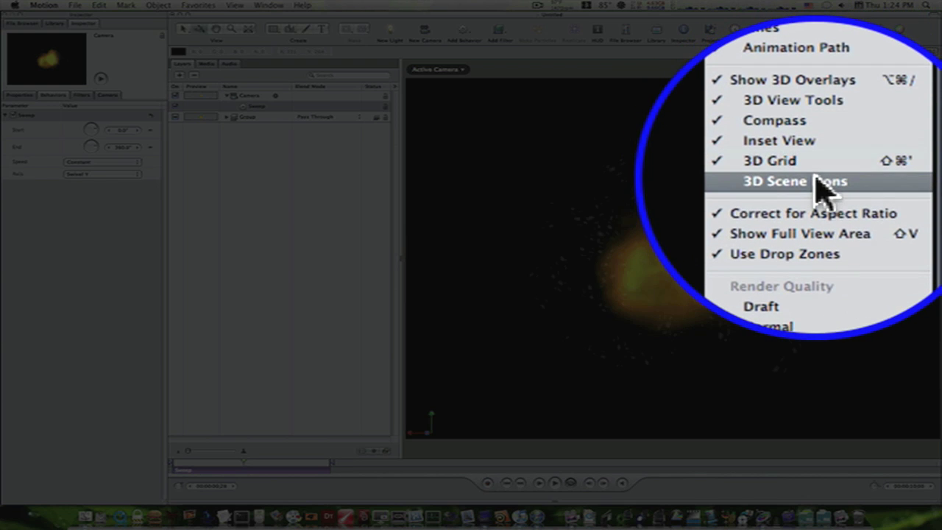
left_click(823, 185)
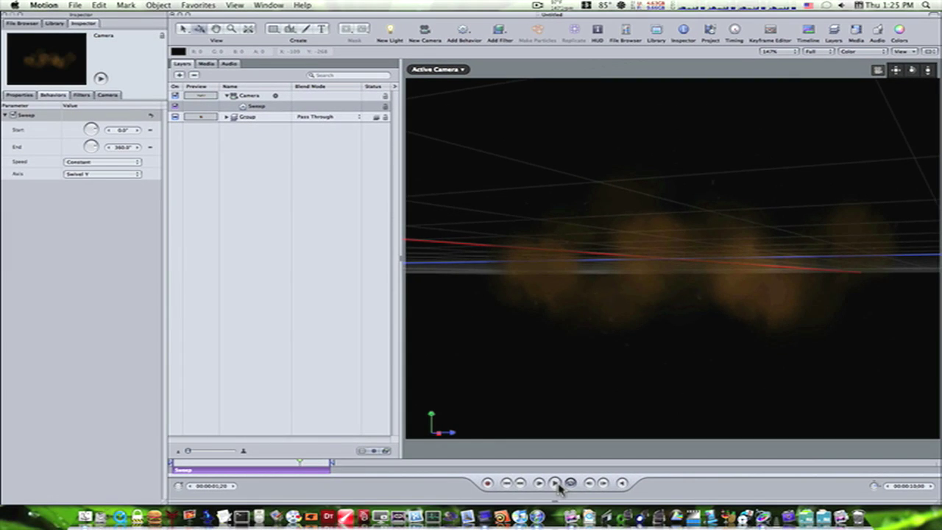
left_click(226, 97)
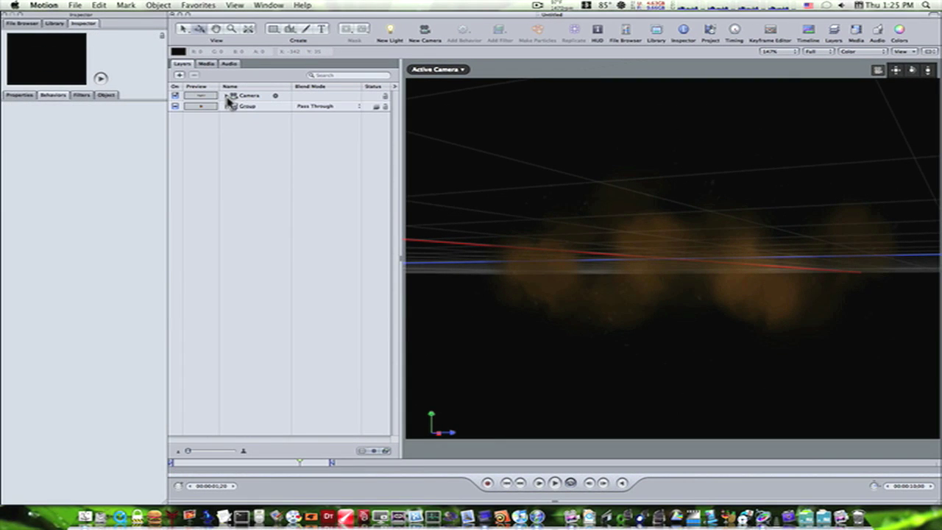
Step: Add a new empty Group 1 and make it a 2D group
left_click(181, 76)
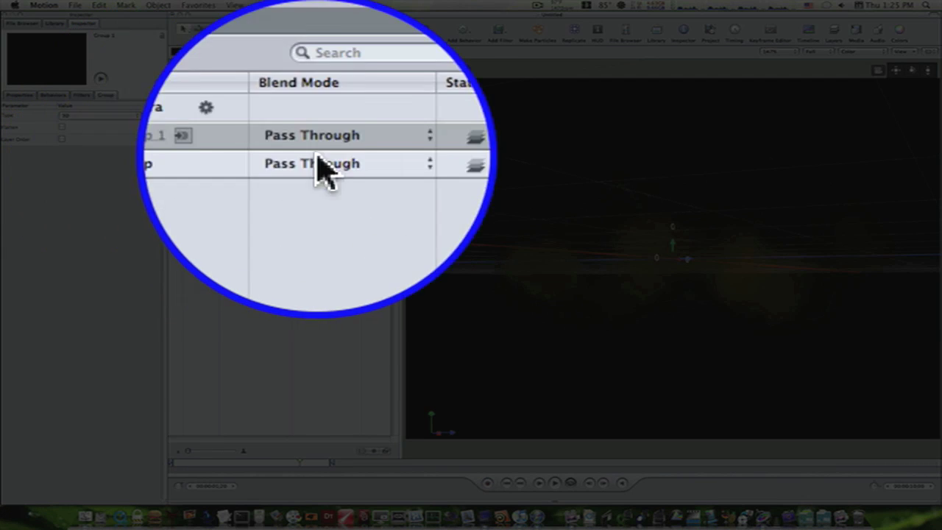
left_click(375, 149)
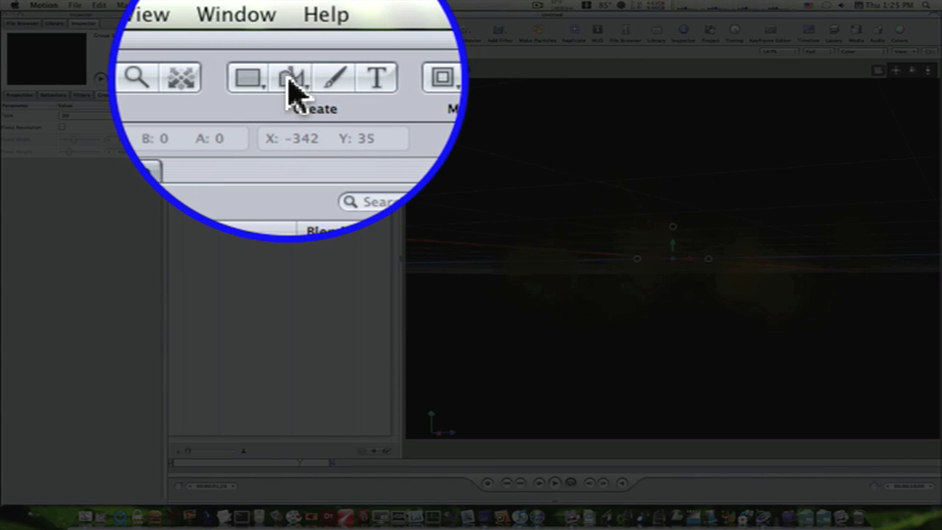
Step: Draw an open Bezier curve looping around the explosion, with outline width 1
left_click(290, 30)
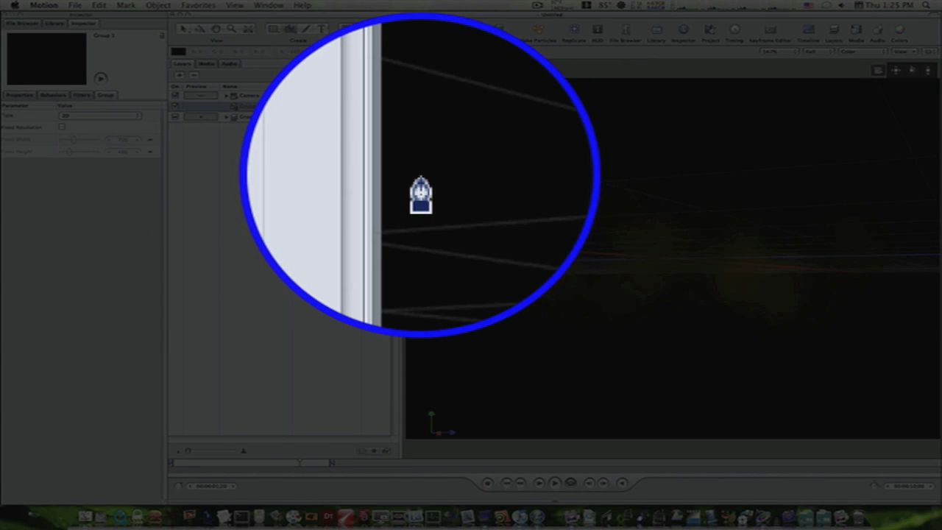
left_click(420, 190)
left_click_drag(559, 163, 749, 158)
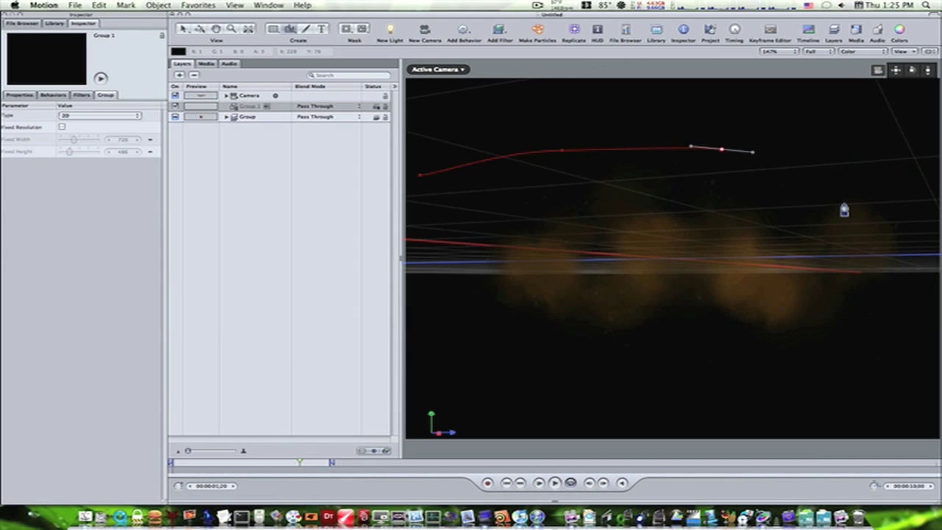
left_click_drag(841, 204, 900, 254)
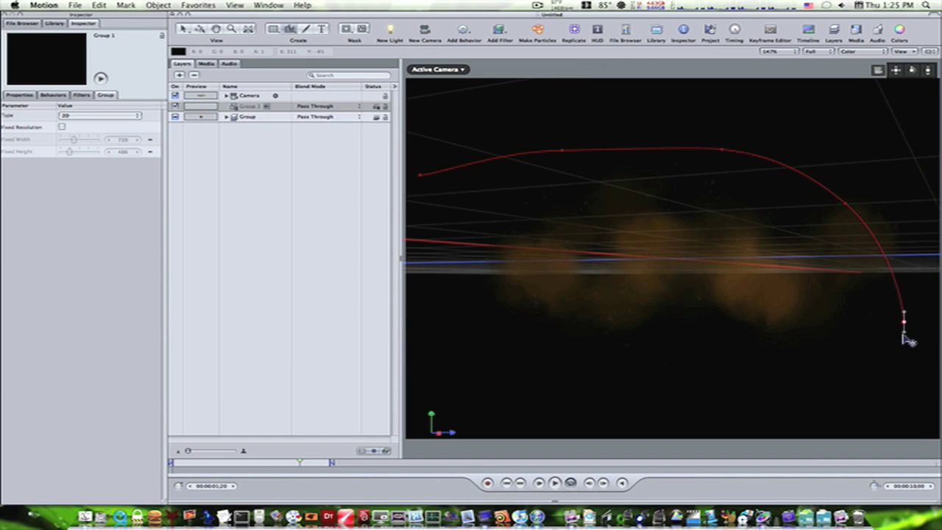
left_click_drag(799, 385, 747, 391)
left_click_drag(652, 392, 586, 391)
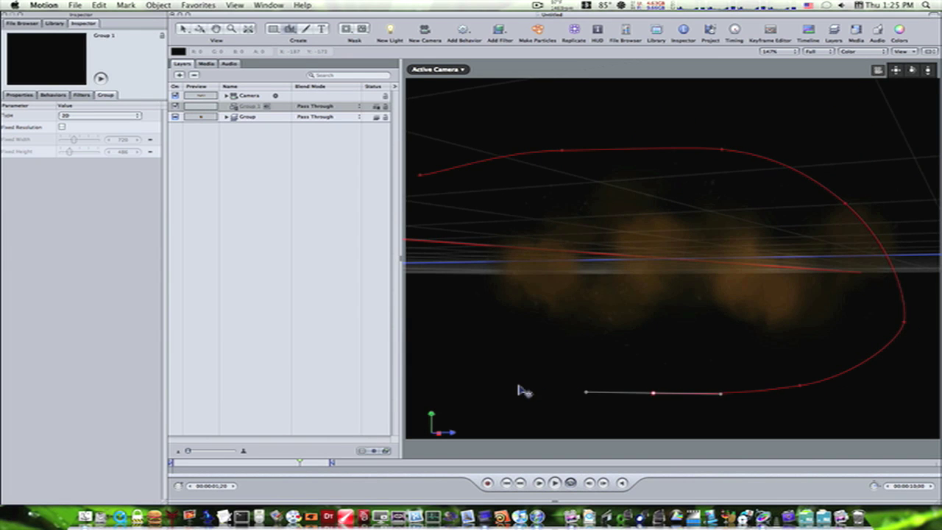
left_click_drag(501, 383, 466, 382)
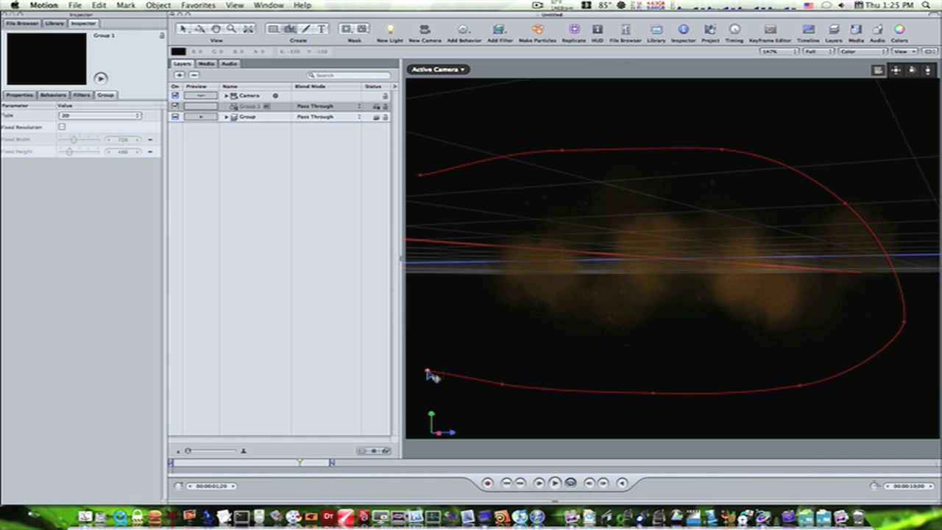
key("Return")
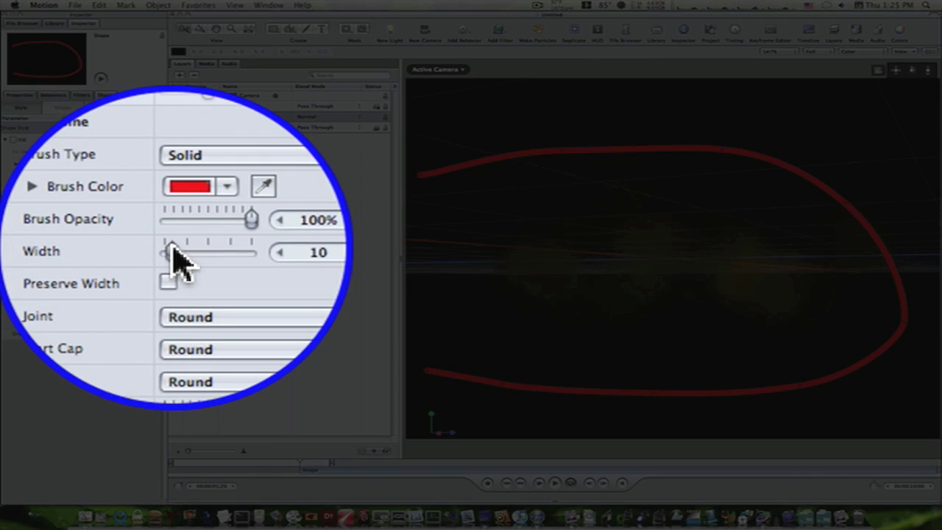
left_click_drag(103, 252, 81, 251)
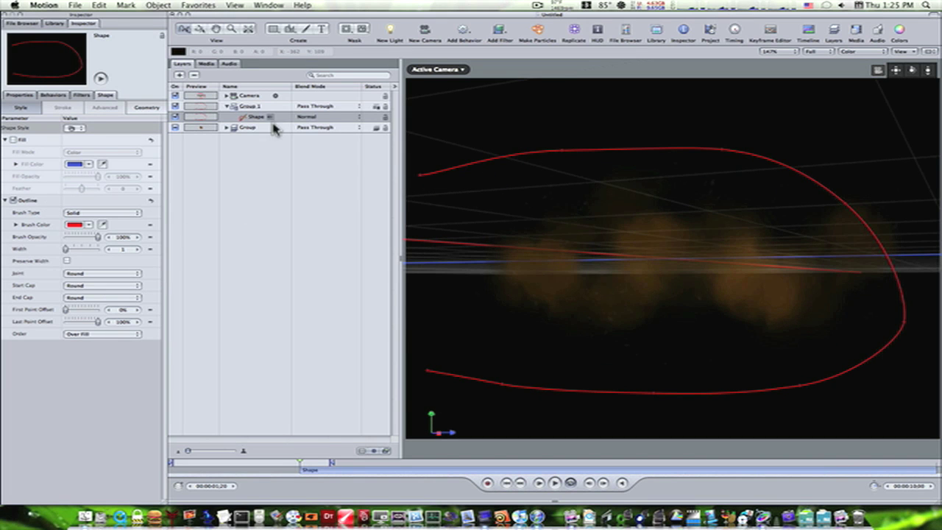
Step: Create a Group 1 text layer reading 'To be or not to be' at the curve's left end
left_click(254, 107)
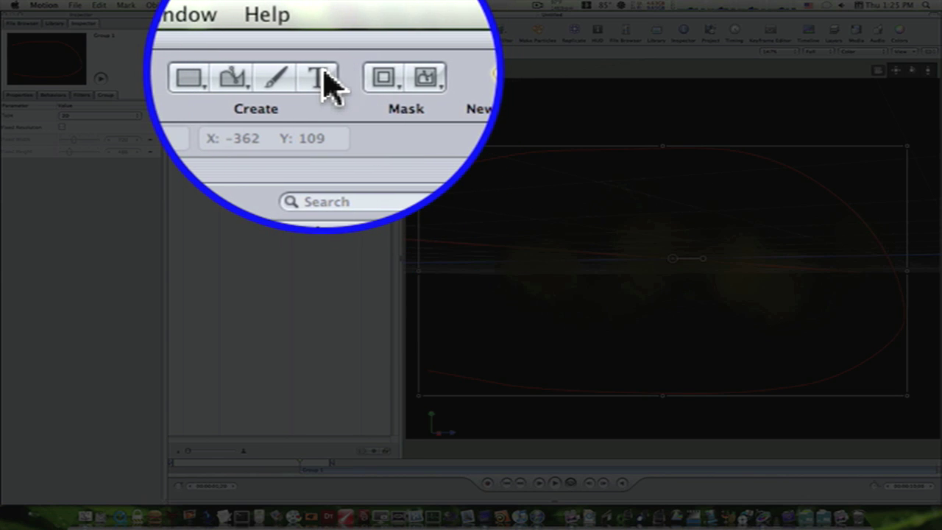
left_click(471, 243)
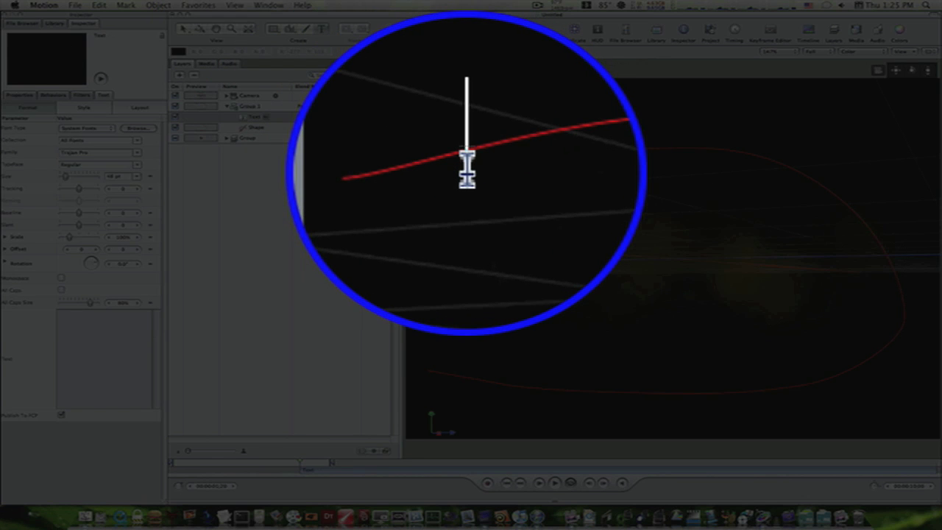
type("To be or")
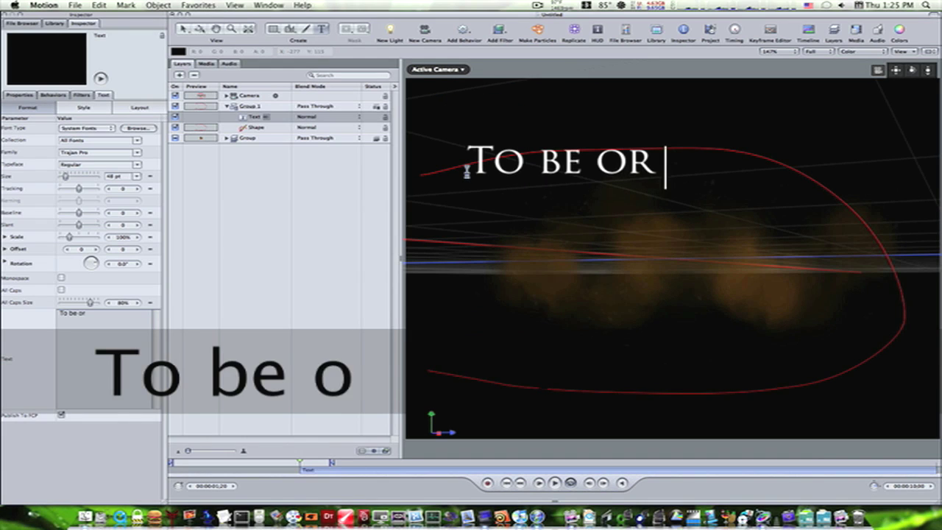
type(" not to be")
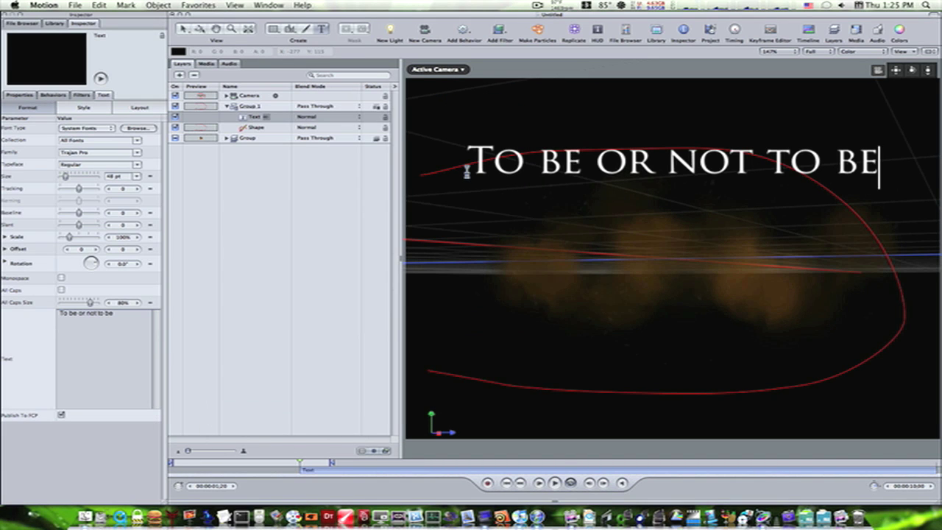
key("Escape")
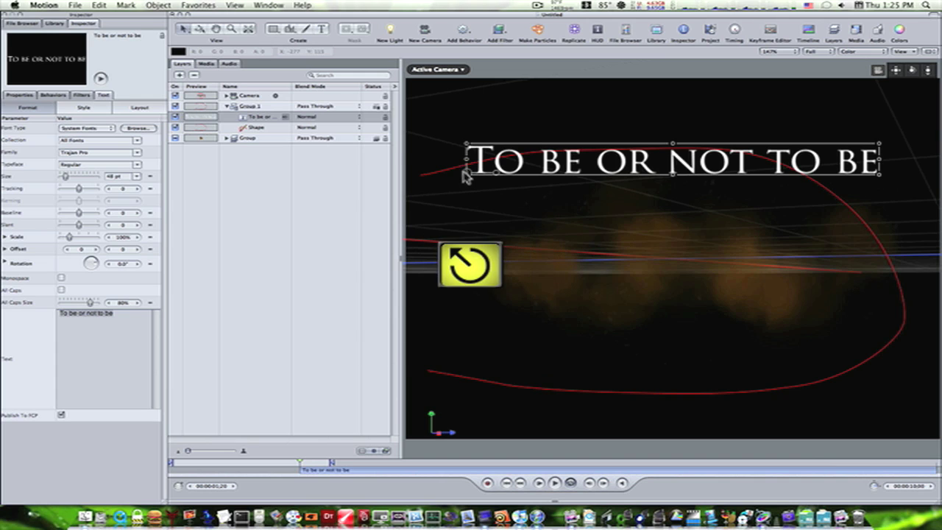
left_click(217, 119)
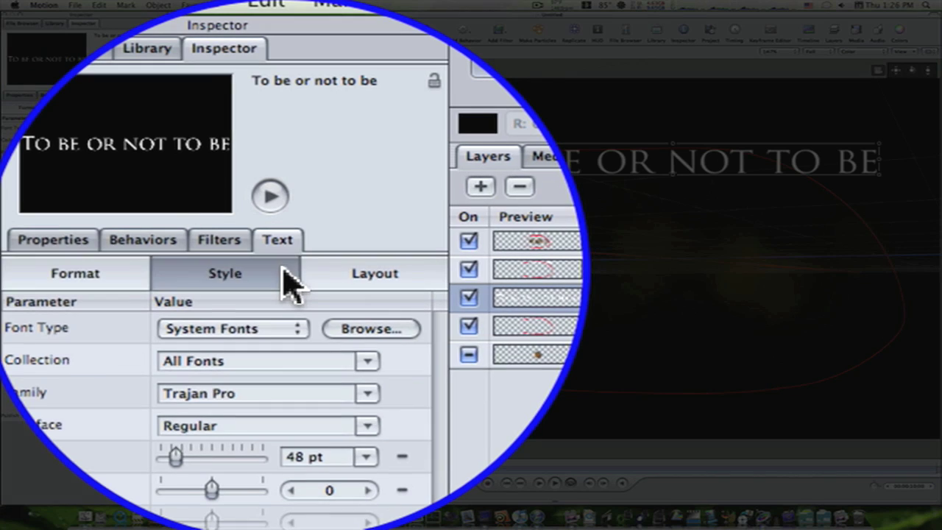
Step: Set the text's Layout Method to Path
left_click(108, 109)
left_click(151, 108)
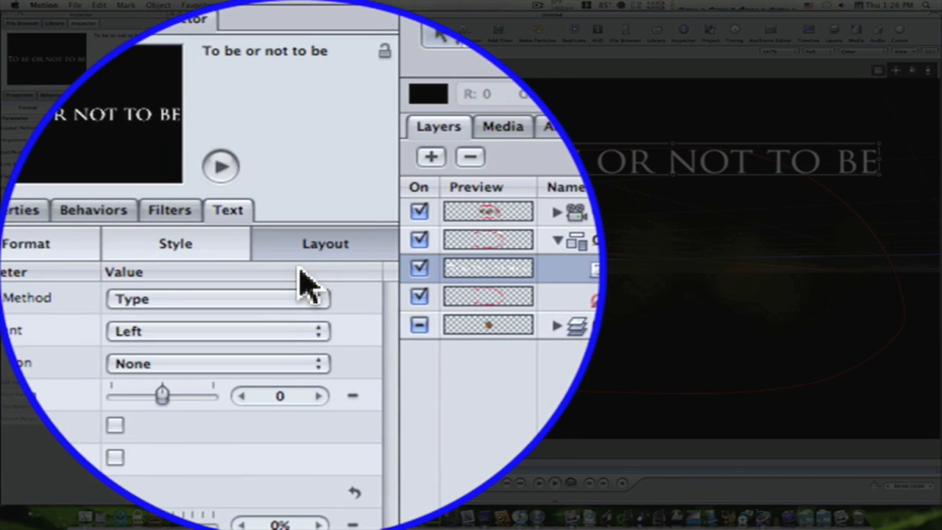
left_click(305, 278)
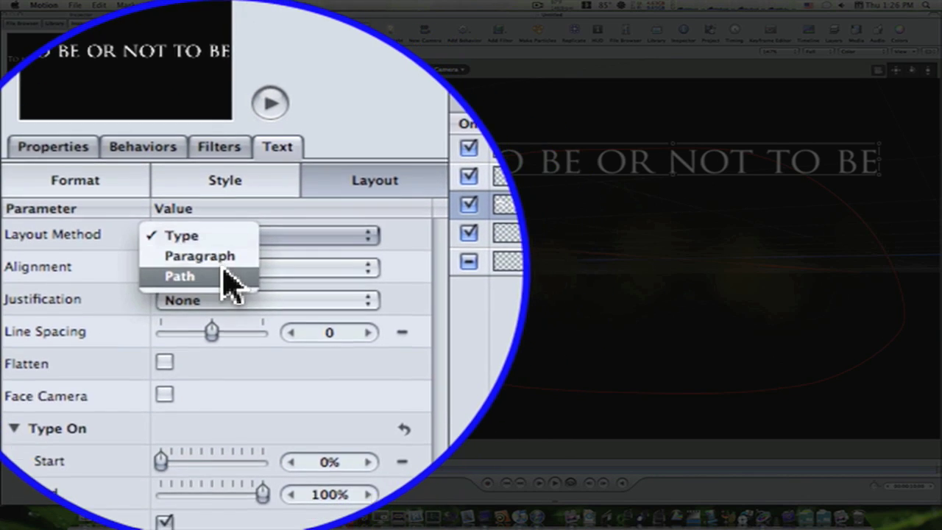
left_click(206, 312)
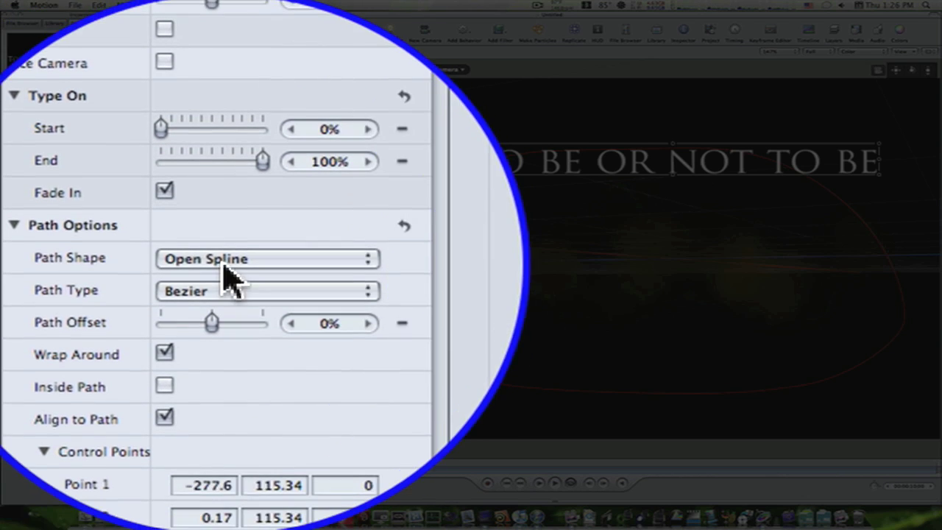
Step: Set Path Shape to Geometry with the red curve as Shape Source, and hide the curve
left_click(197, 266)
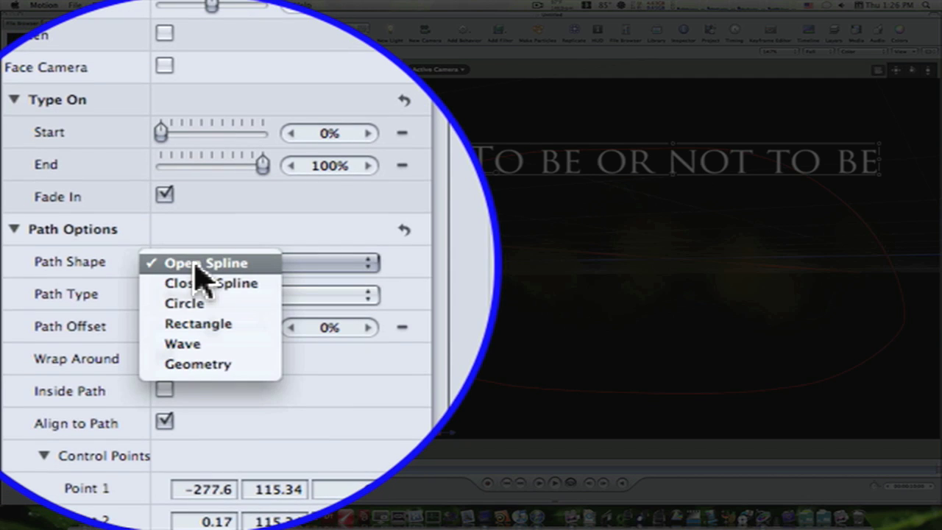
left_click(213, 264)
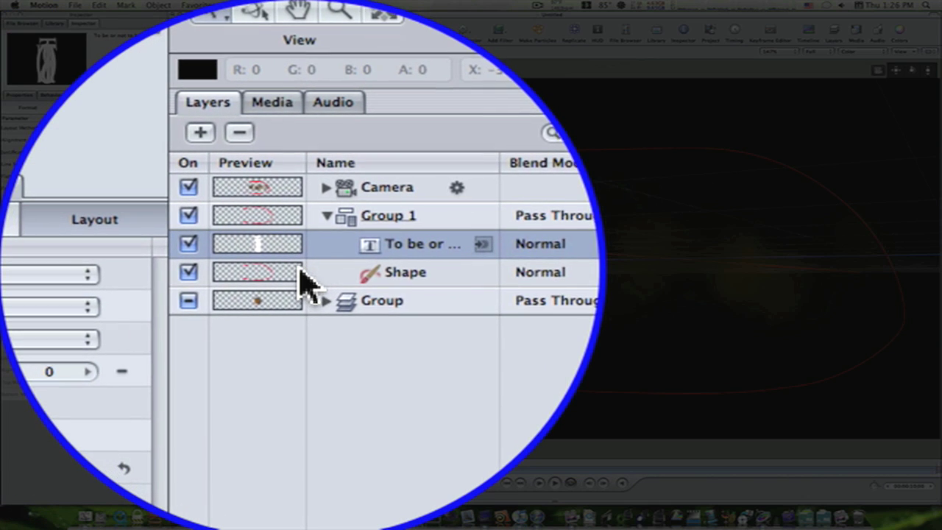
left_click_drag(300, 269, 202, 272)
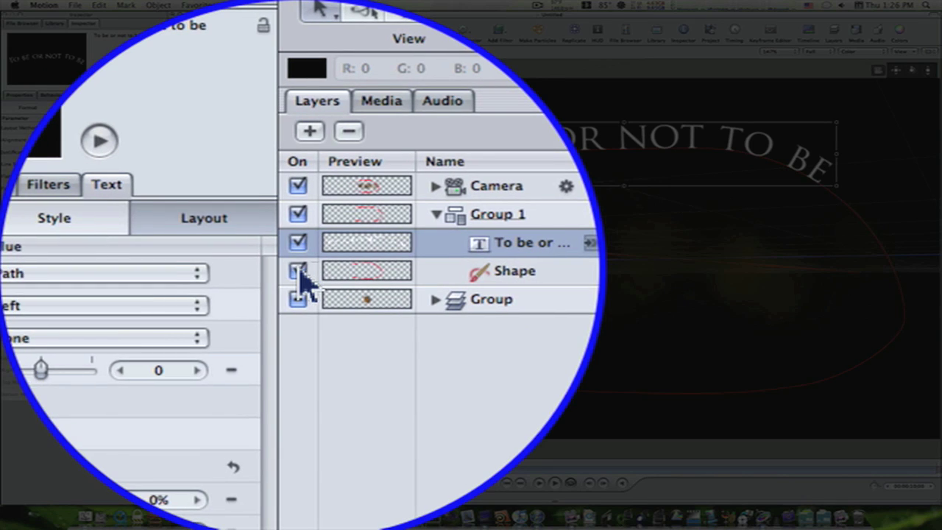
left_click(175, 127)
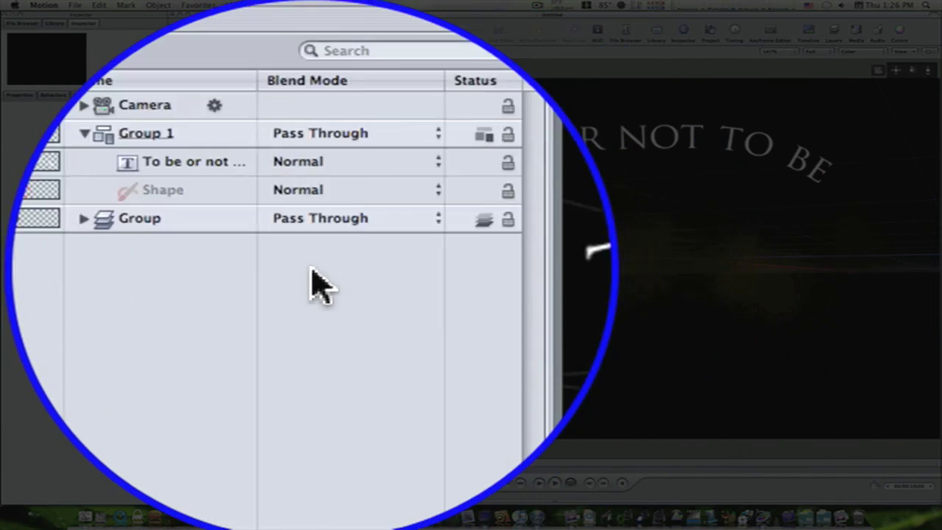
left_click_drag(298, 286, 299, 272)
left_click(258, 122)
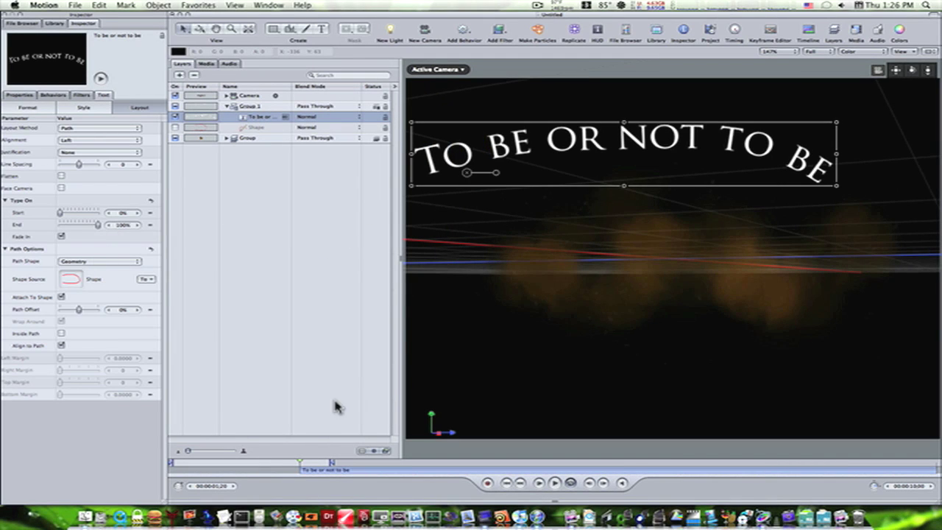
Step: Start the text layer at time zero and push its path offset off the path end
left_click_drag(319, 479, 190, 466)
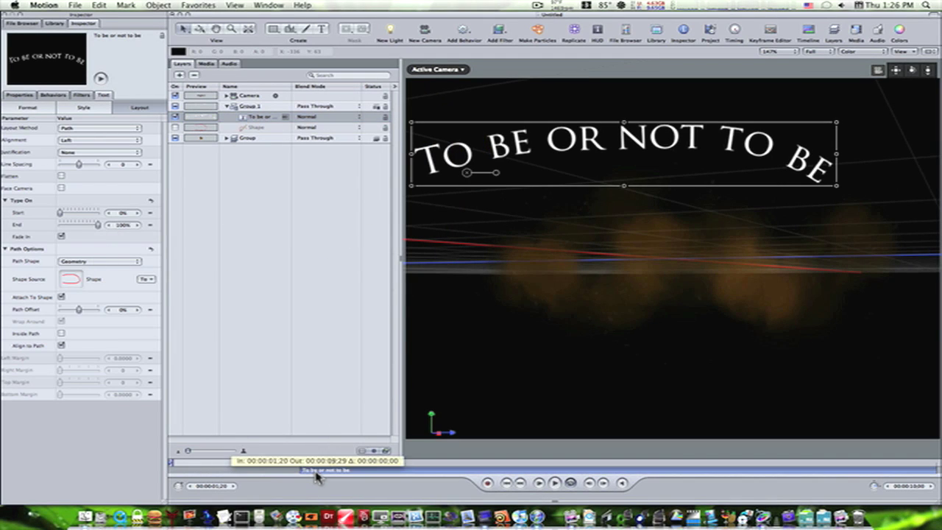
left_click(181, 464)
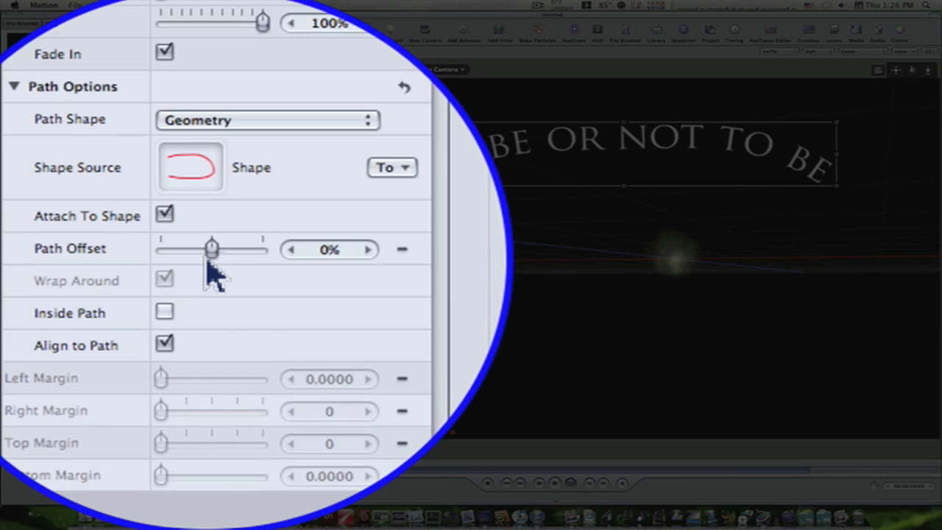
left_click_drag(78, 309, 89, 310)
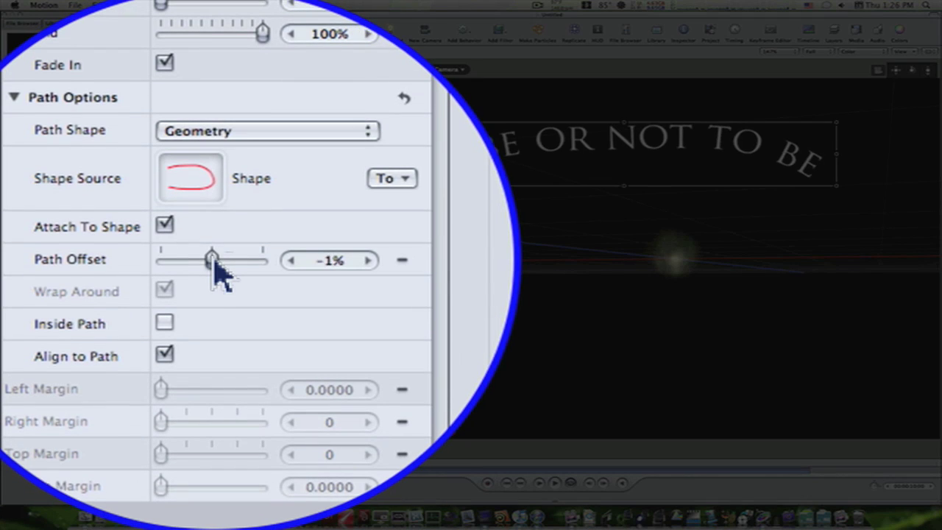
mouse_move(236, 262)
left_mouse_down()
mouse_move(265, 261)
mouse_move(238, 256)
mouse_move(126, 309)
mouse_move(74, 311)
mouse_move(103, 319)
left_mouse_up()
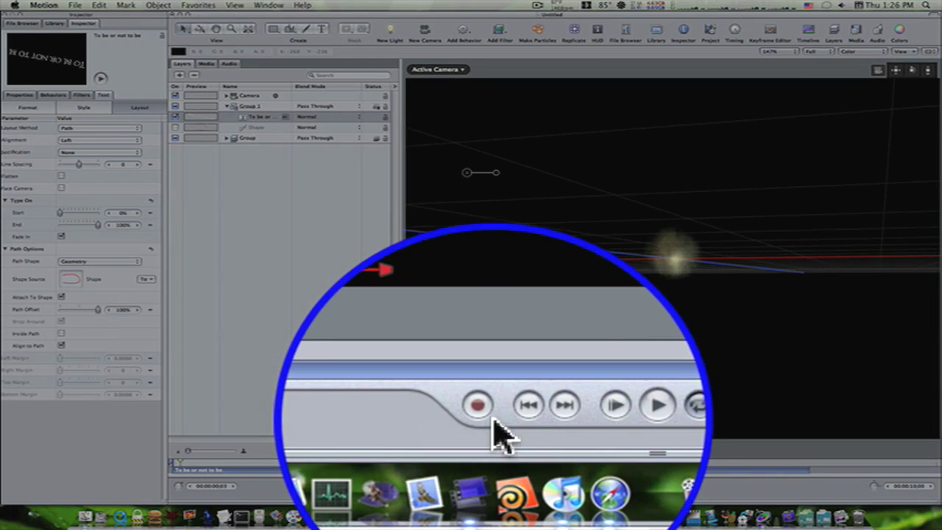
Step: Keyframe Path Offset at 100% at the start, then lower it at frame 16
left_click(487, 482)
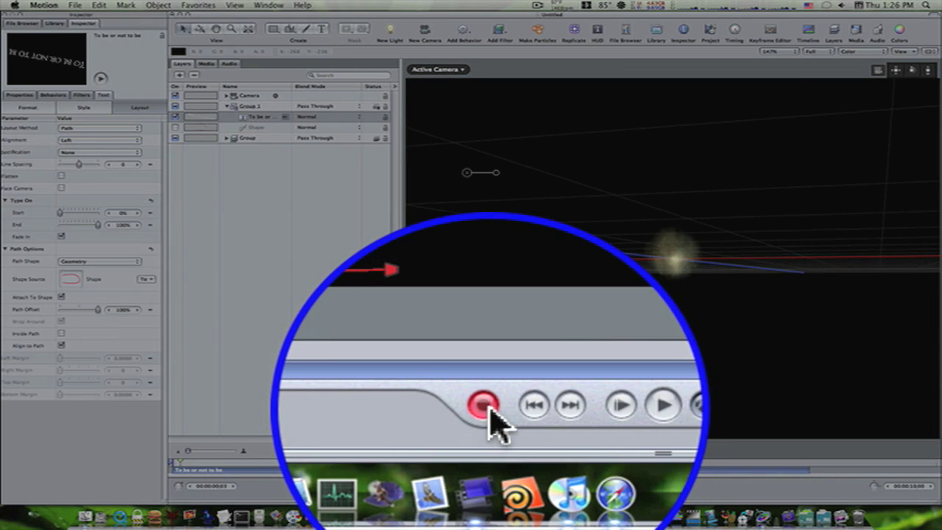
left_click(149, 309)
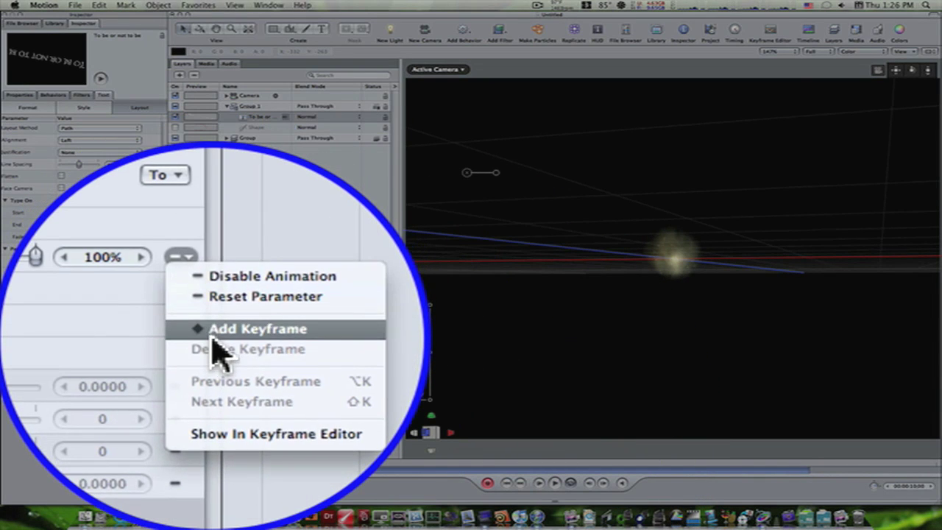
left_click(154, 338)
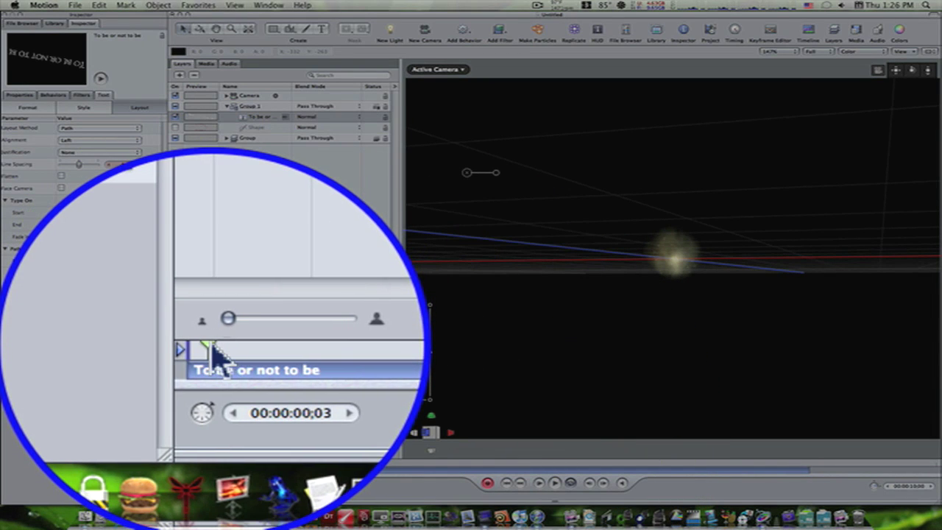
left_click_drag(213, 358, 234, 363)
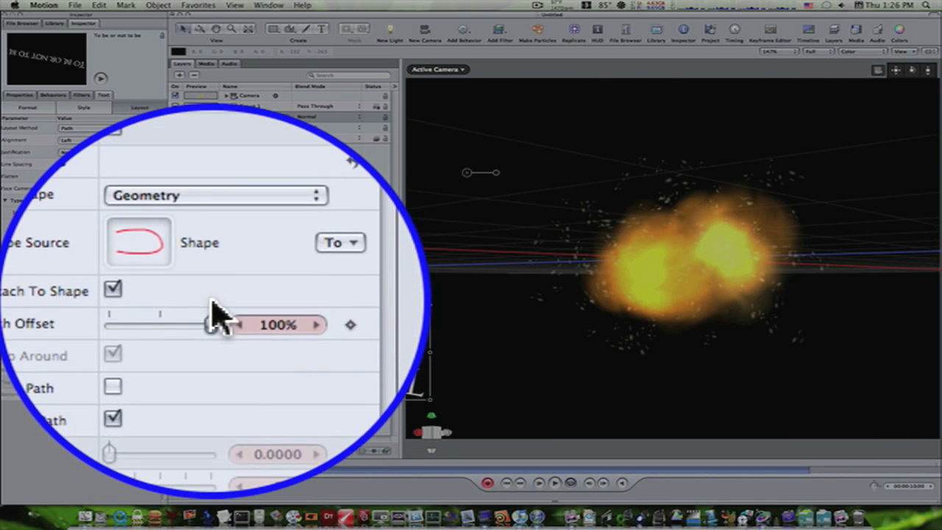
mouse_move(219, 309)
left_mouse_down()
mouse_move(276, 320)
mouse_move(208, 315)
left_mouse_up()
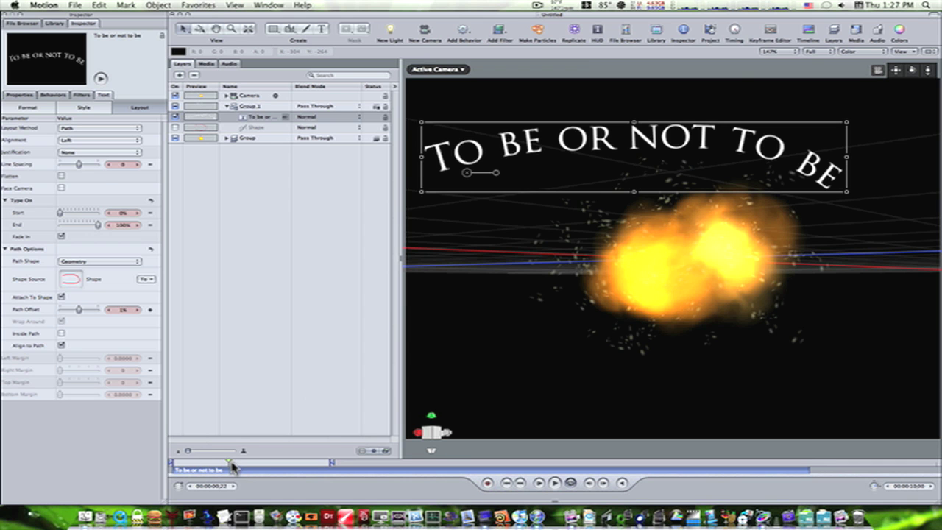
mouse_move(232, 466)
left_mouse_down()
mouse_move(240, 463)
mouse_move(182, 459)
mouse_move(252, 463)
left_mouse_up()
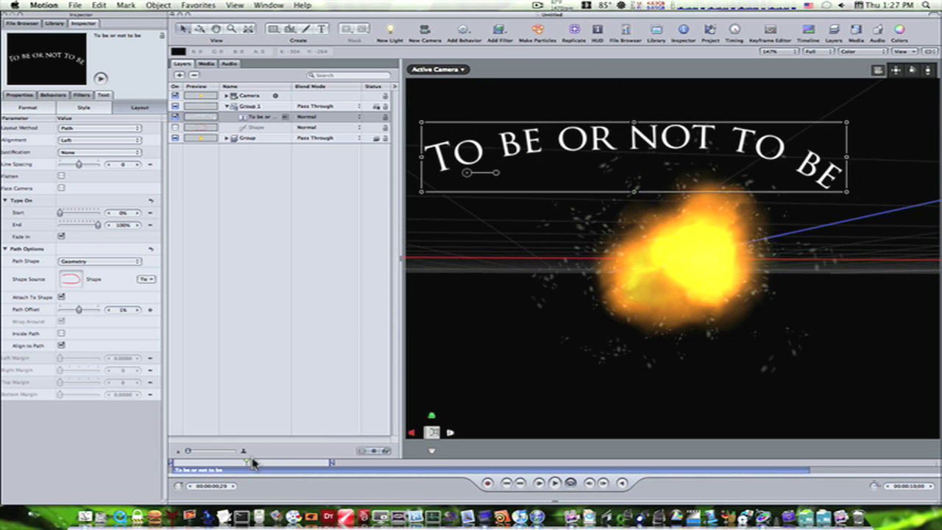
left_click(266, 140)
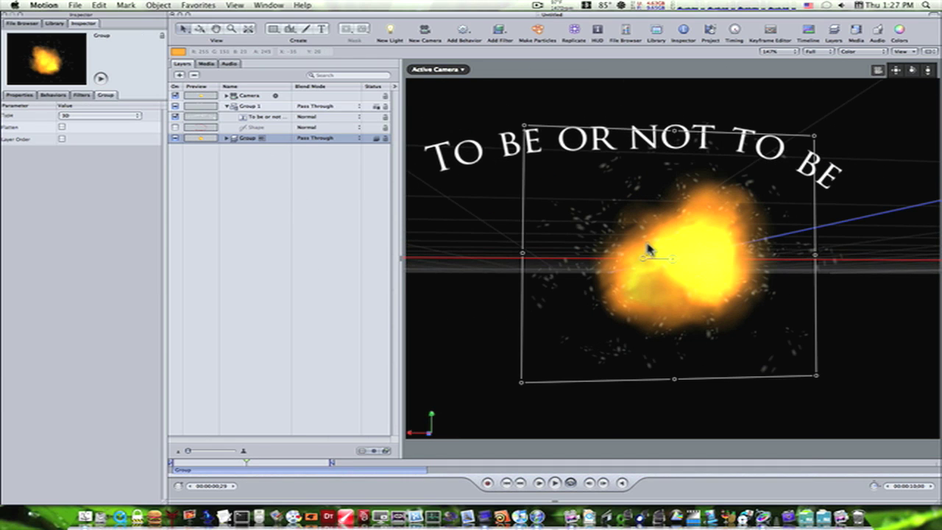
Step: Move the explosion group left along the X axis in 3D, then play it back
left_click(198, 30)
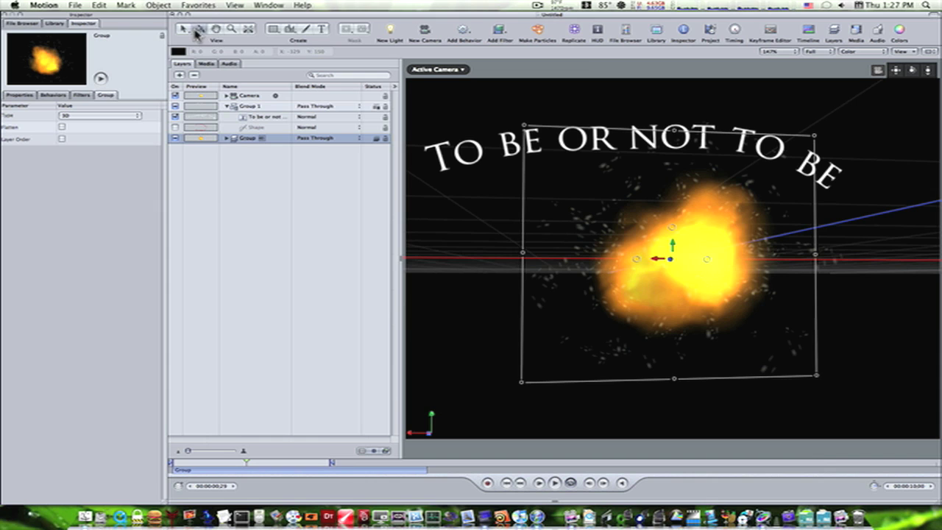
mouse_move(661, 262)
left_mouse_down()
mouse_move(615, 263)
mouse_move(597, 278)
left_mouse_up()
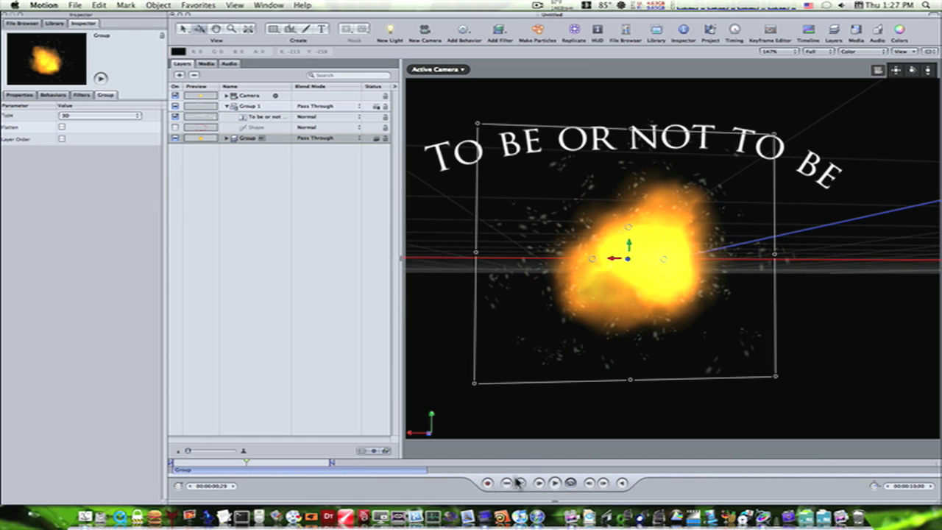
left_click(551, 483)
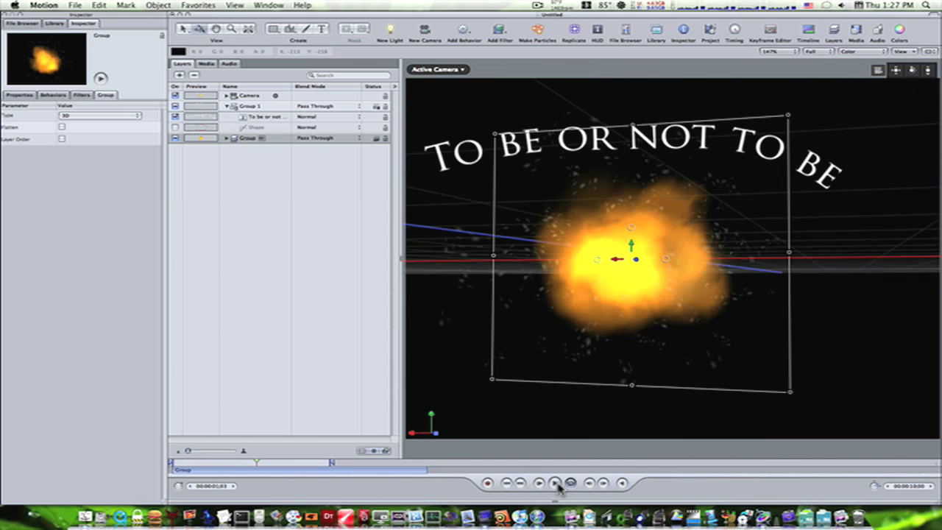
left_click(73, 5)
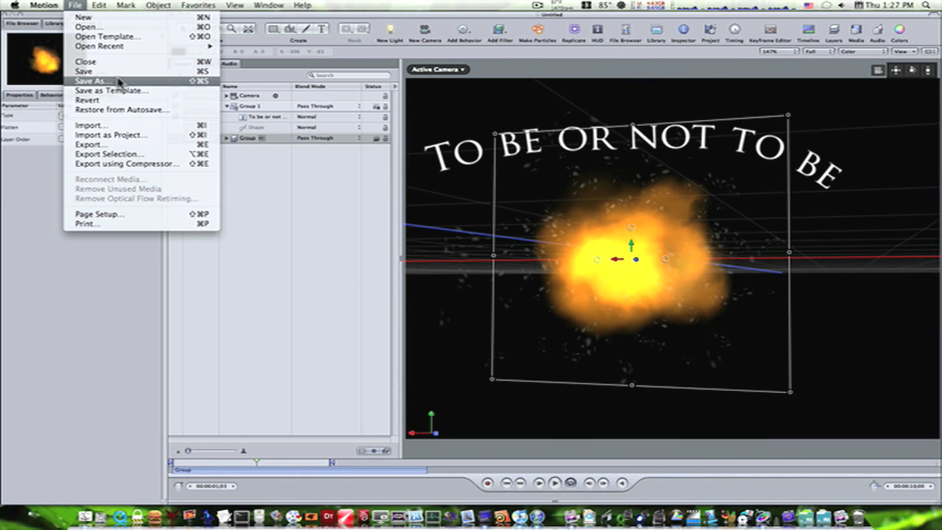
Step: Save the Motion project to the Desktop as 'Untitleda'
left_click(118, 80)
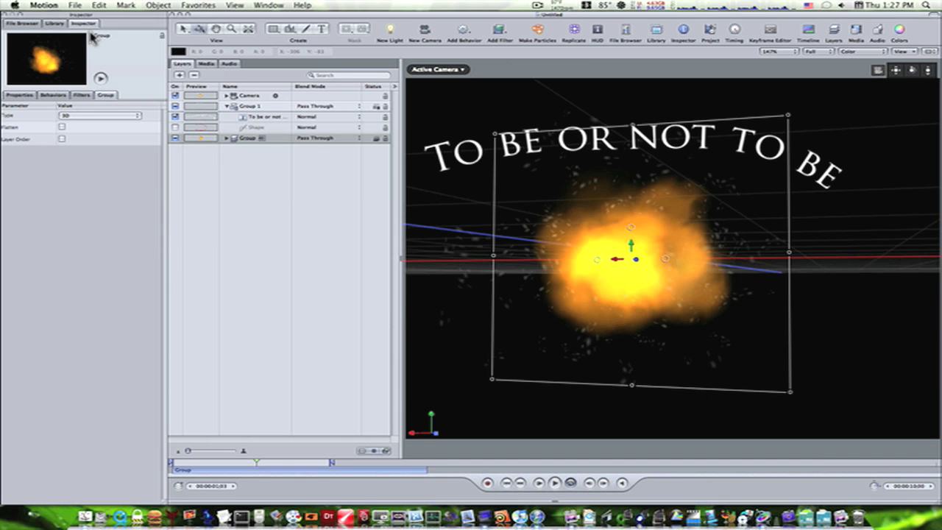
left_click(74, 5)
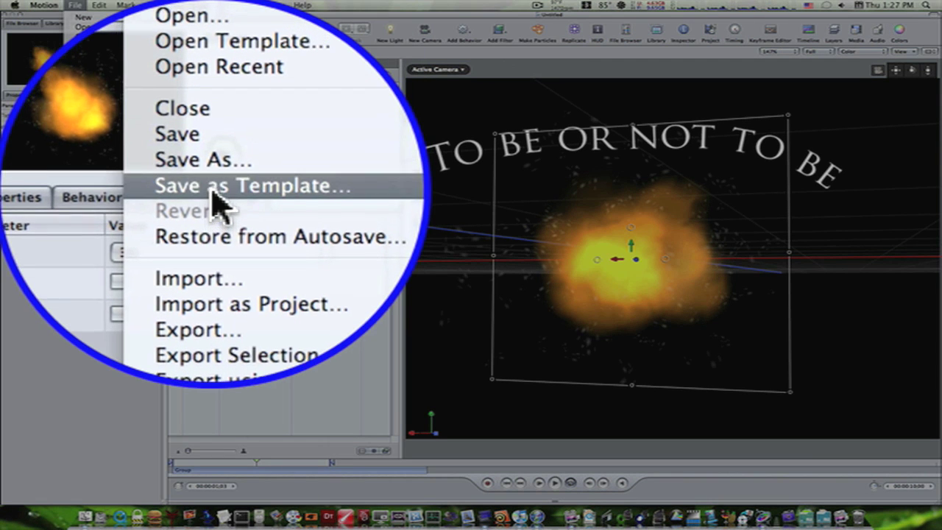
left_click(98, 79)
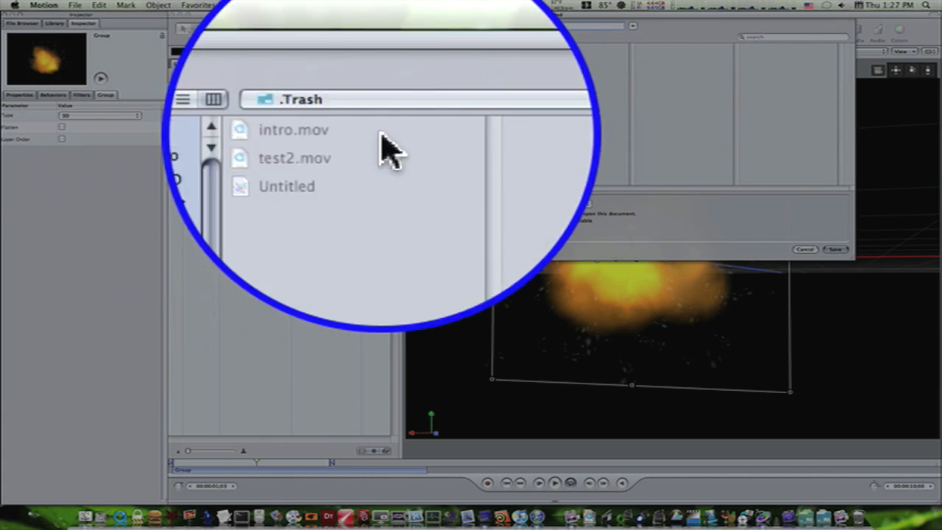
left_click(529, 74)
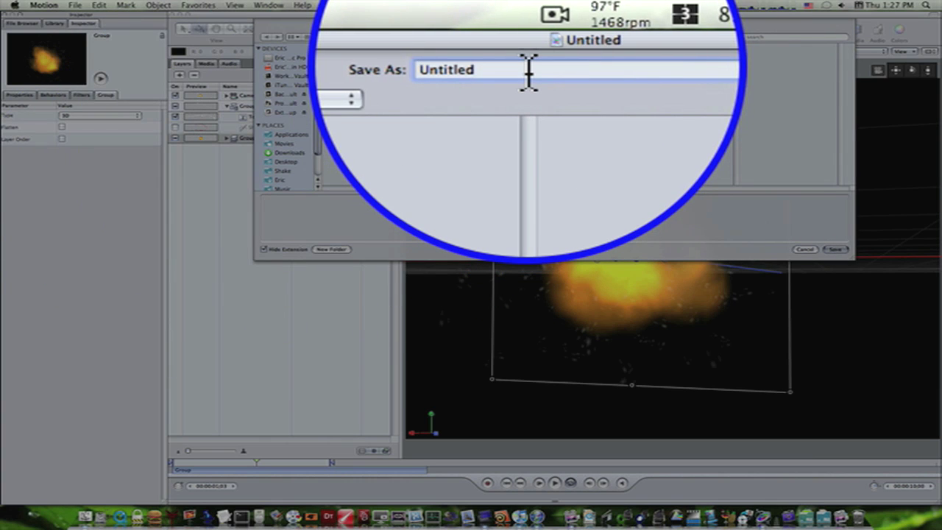
type("a")
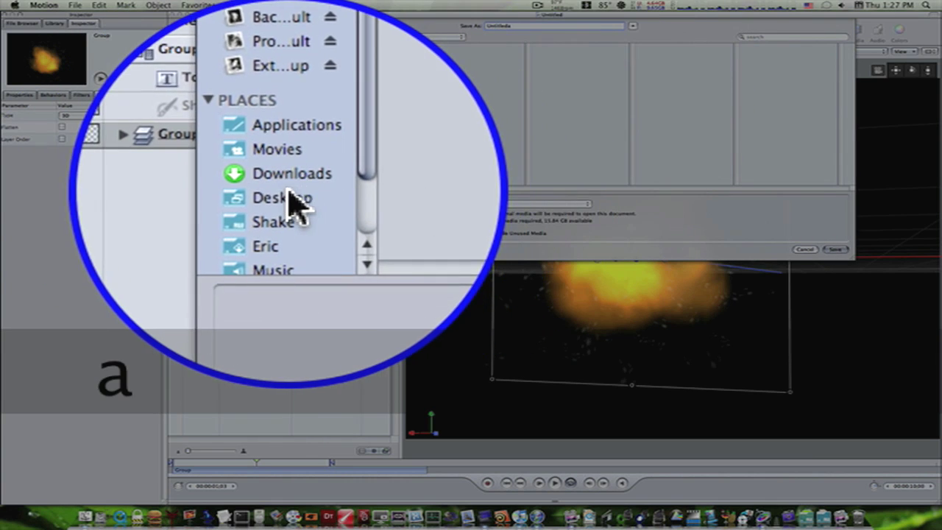
left_click(288, 195)
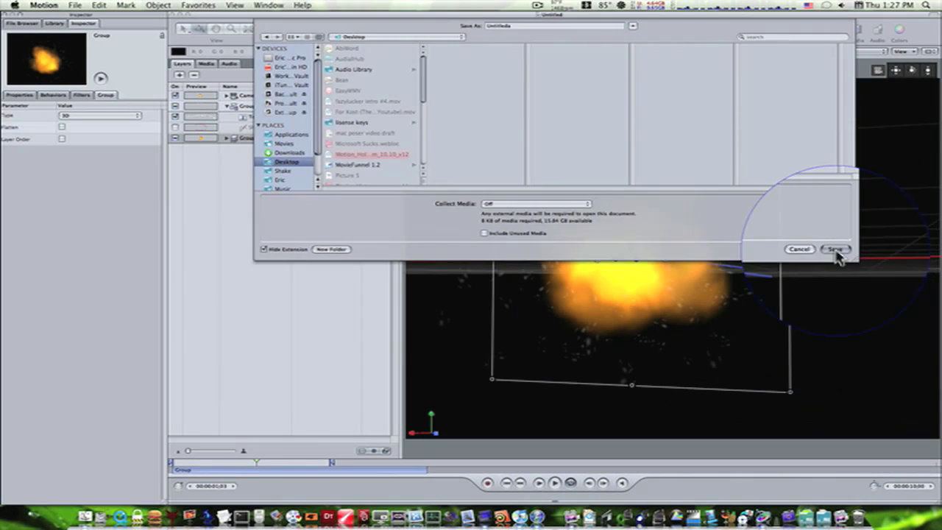
left_click(837, 252)
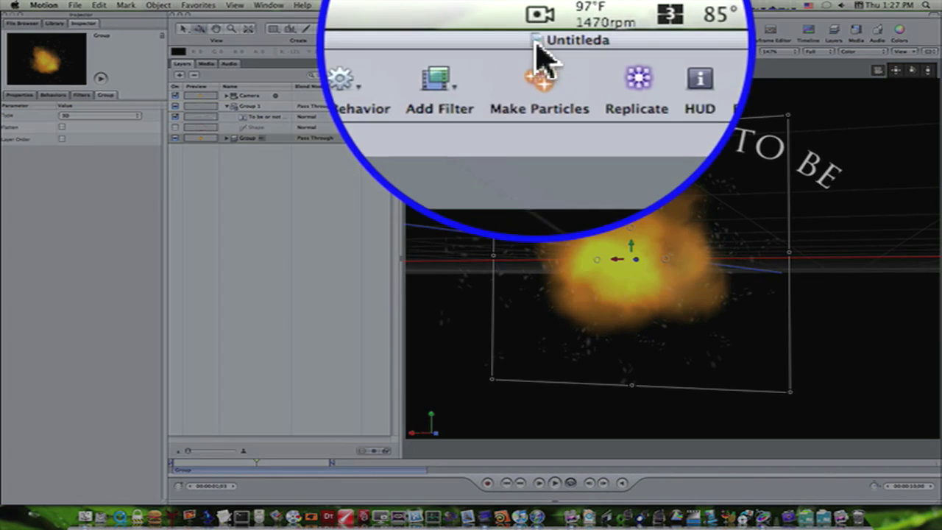
Step: Drag the saved project file from the title bar over to Shake
left_click_drag(541, 55, 474, 203)
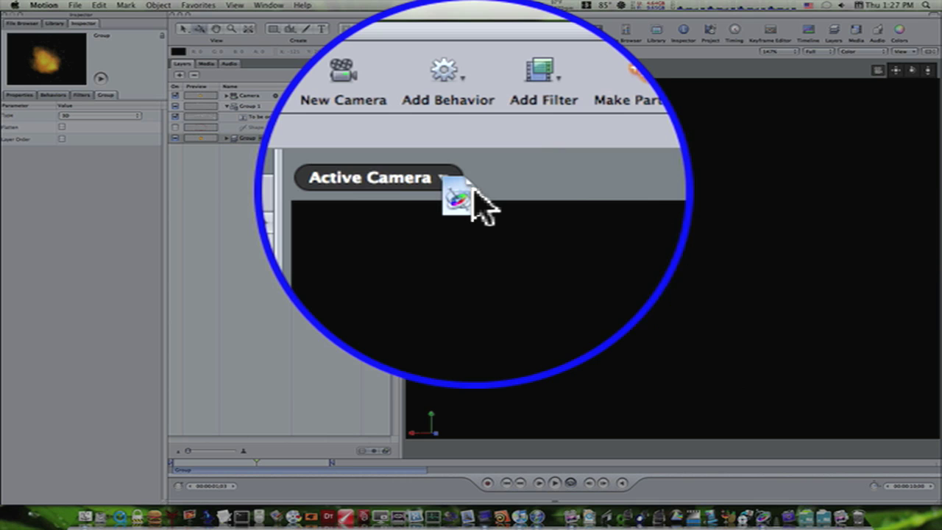
key("super+Tab")
key("super+Tab")
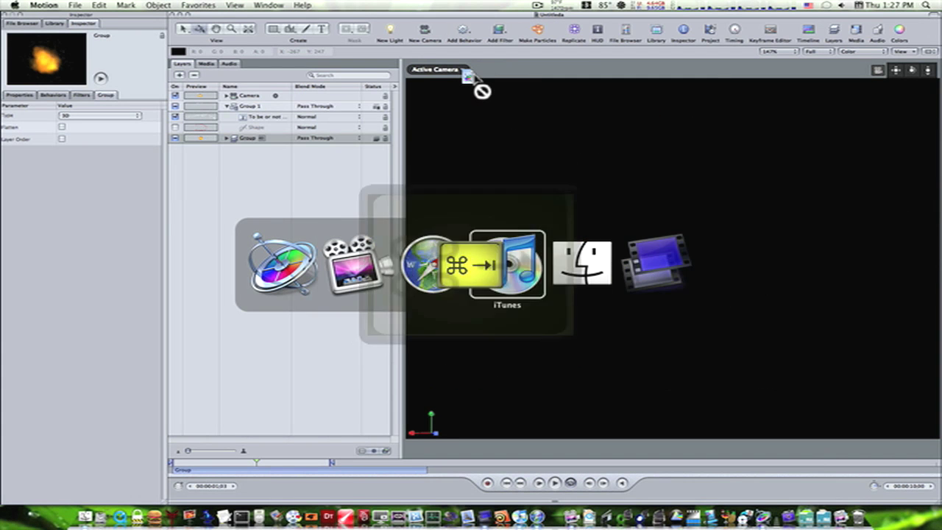
key("super+Tab")
key("super+Tab")
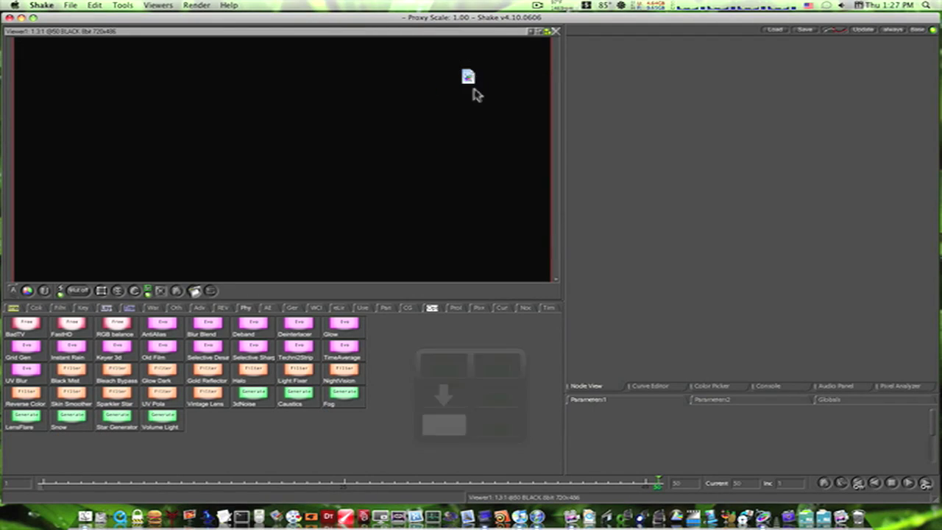
Step: Import the Motion project as SFileIn1 and duplicate it into SFileIn2 and SFileIn3
left_click_drag(473, 75, 747, 162)
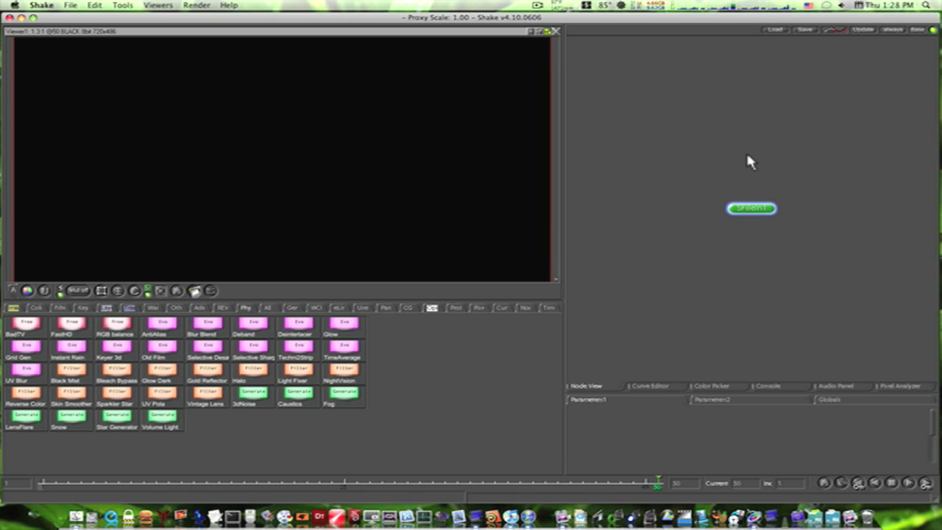
left_click_drag(744, 169, 668, 109)
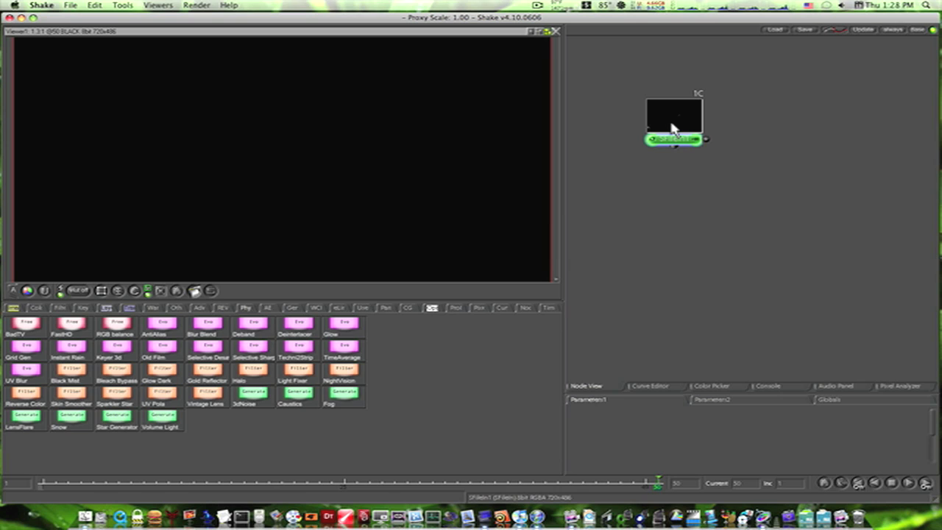
key("super+c")
key("super+v")
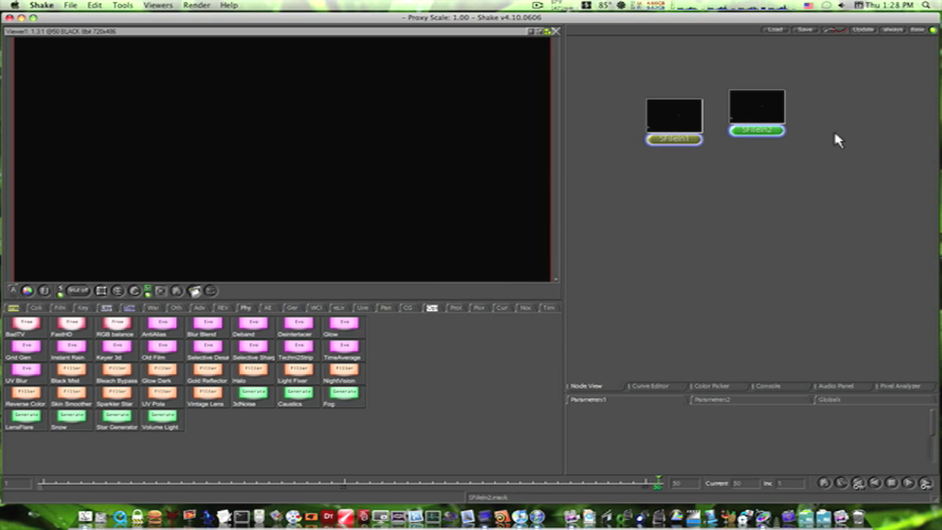
key("super+v")
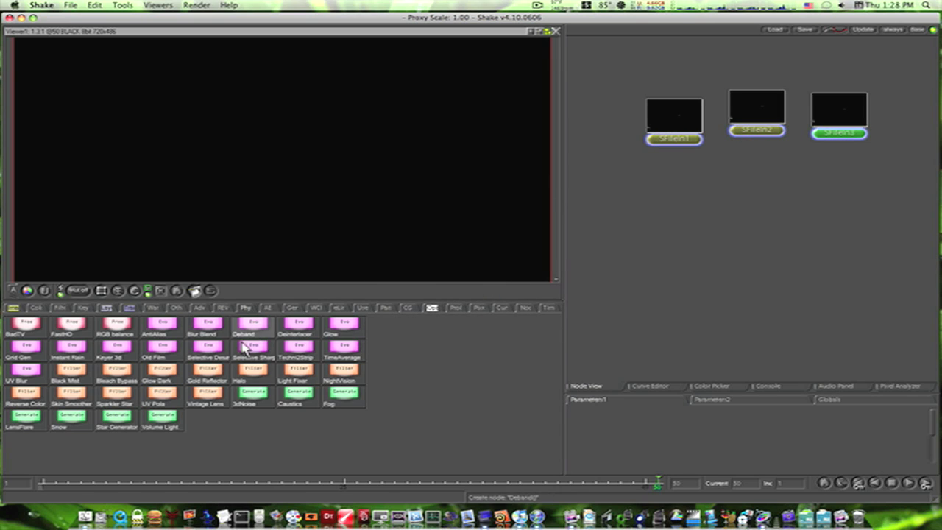
Step: Add a Deinterlacer node below and wire all three file-in nodes into it
left_click(298, 327)
left_click(762, 231)
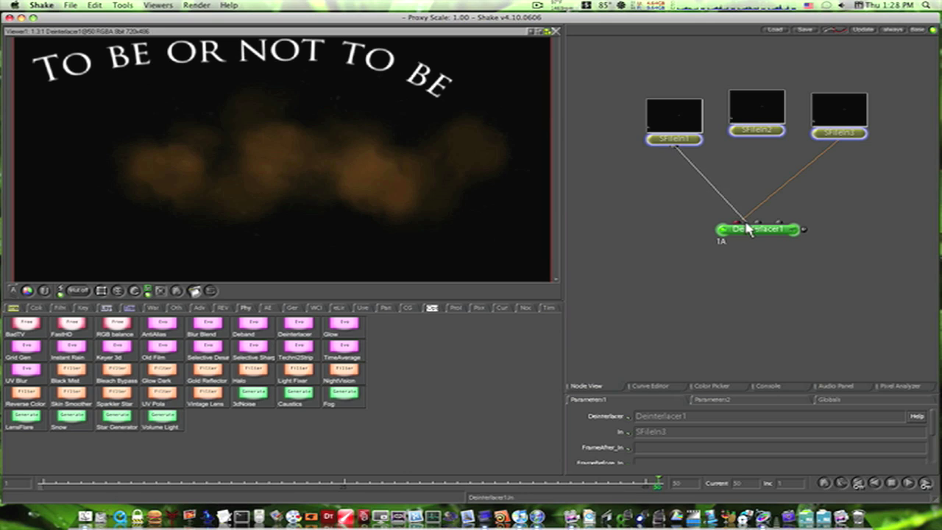
left_click_drag(704, 182, 738, 227)
left_click_drag(756, 136, 759, 223)
left_click_drag(839, 142, 781, 224)
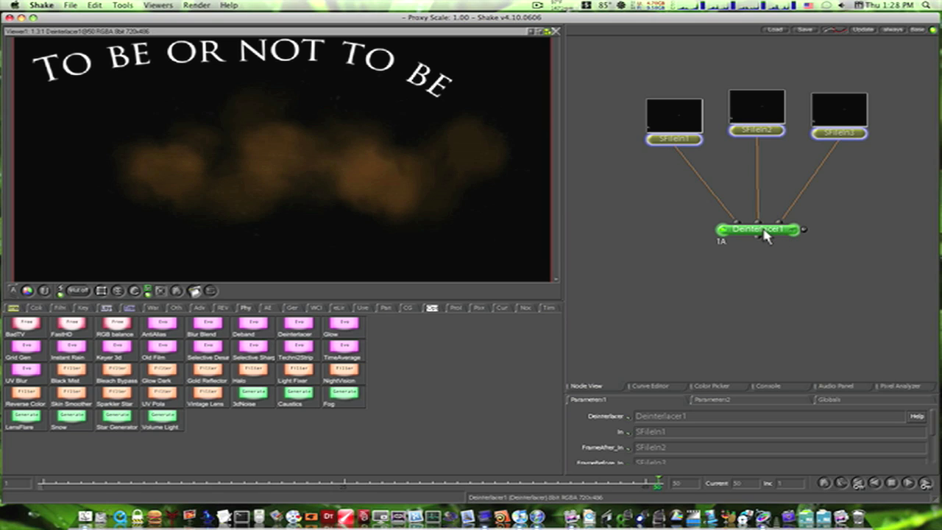
left_click_drag(764, 233, 739, 235)
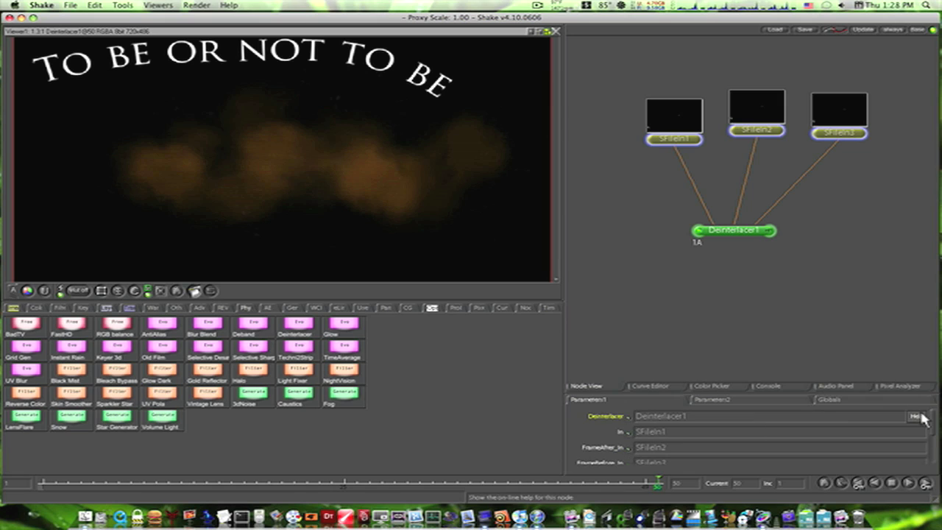
Step: Set the global timeRange to Auto (1–300) and preview the explosion at frame 34
left_click(860, 399)
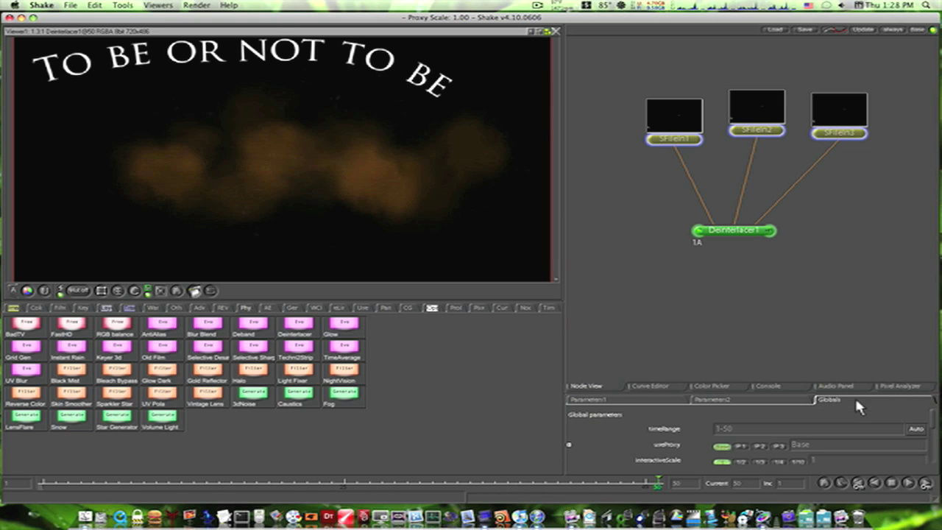
left_click(916, 430)
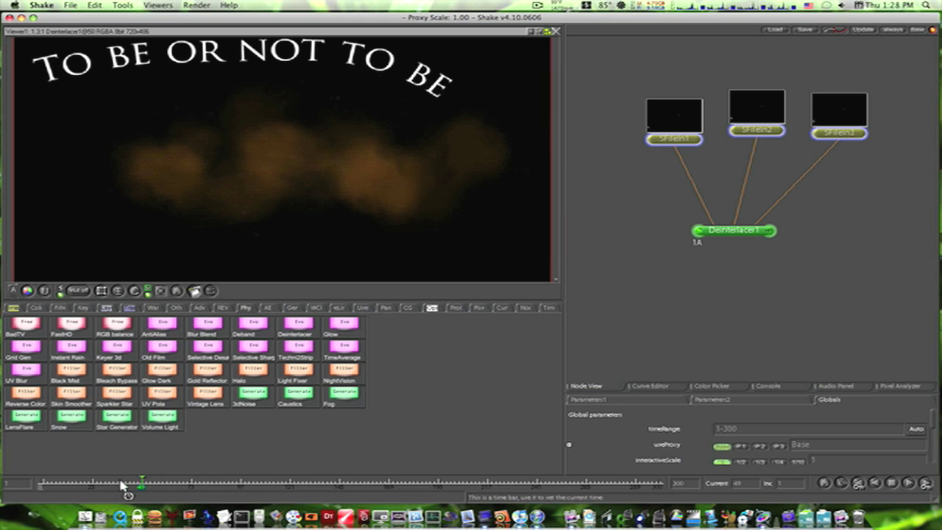
left_click_drag(123, 484, 89, 483)
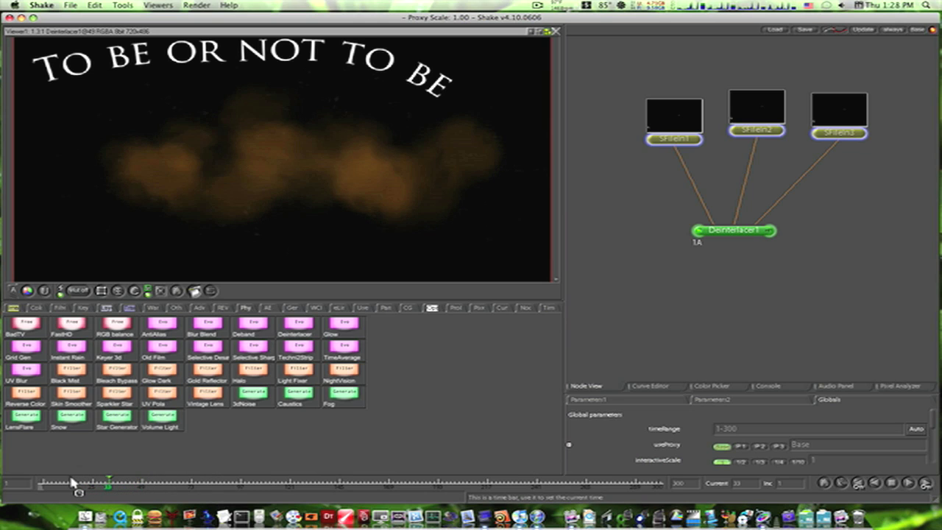
left_click(72, 483)
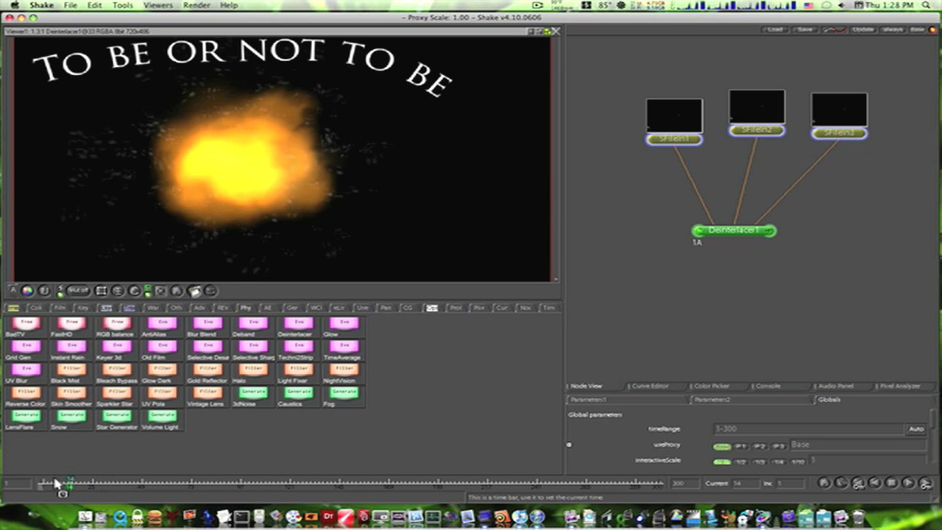
right_click(195, 293)
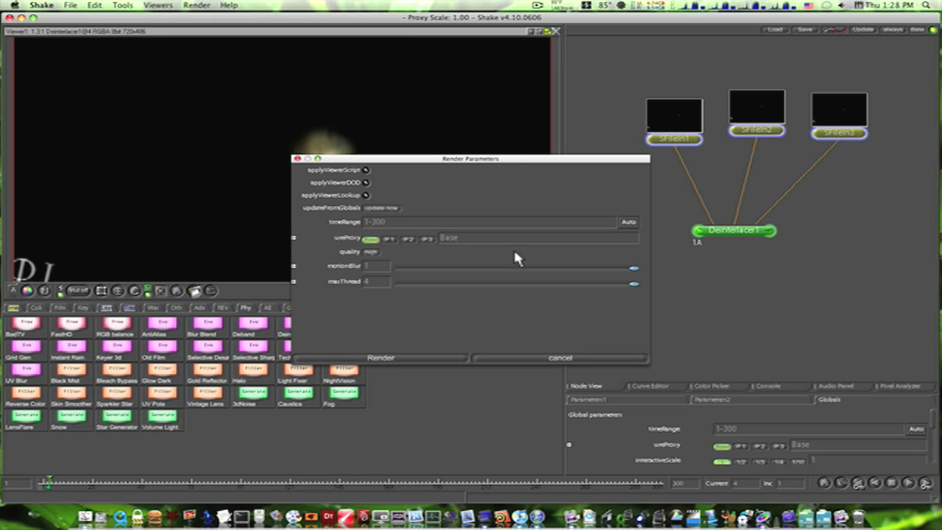
Step: Render a flipbook of Deinterlacer1 over frames 1-50
left_click(421, 221)
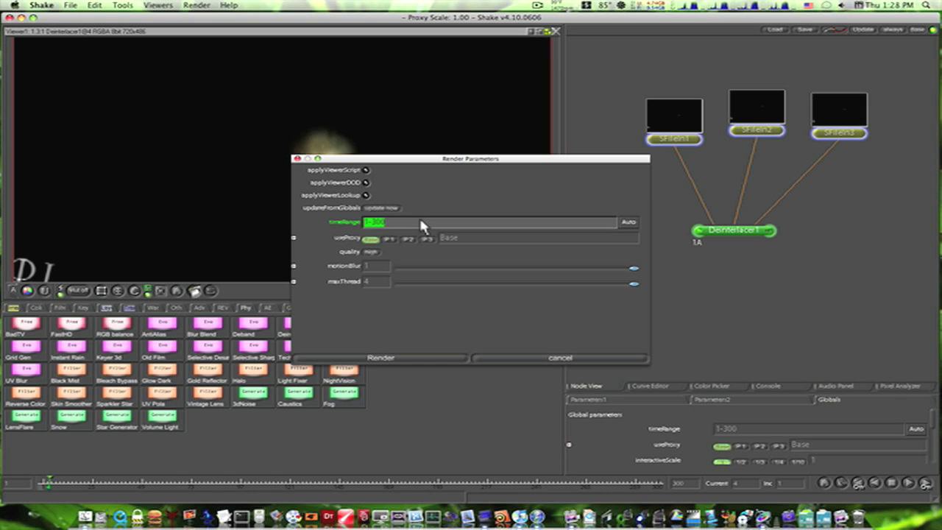
key("BackSpace")
type("1-50")
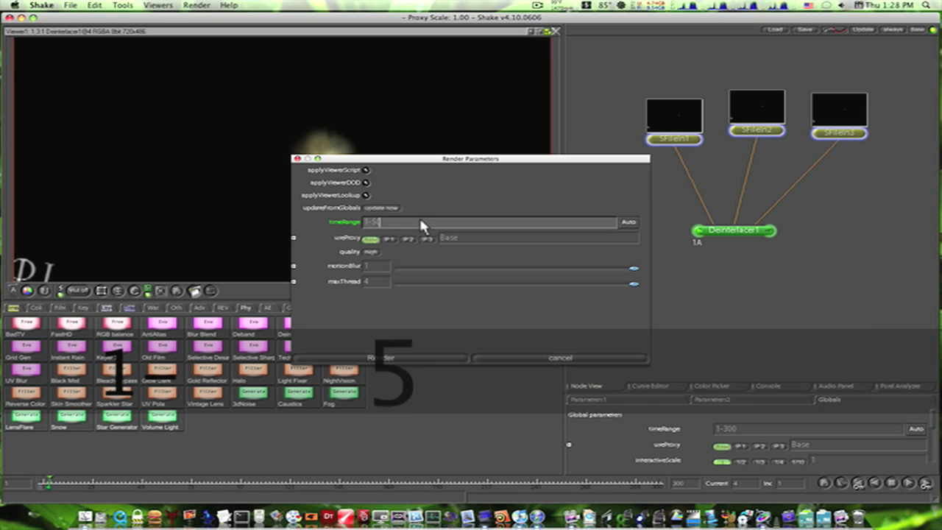
key("Return")
left_click(395, 359)
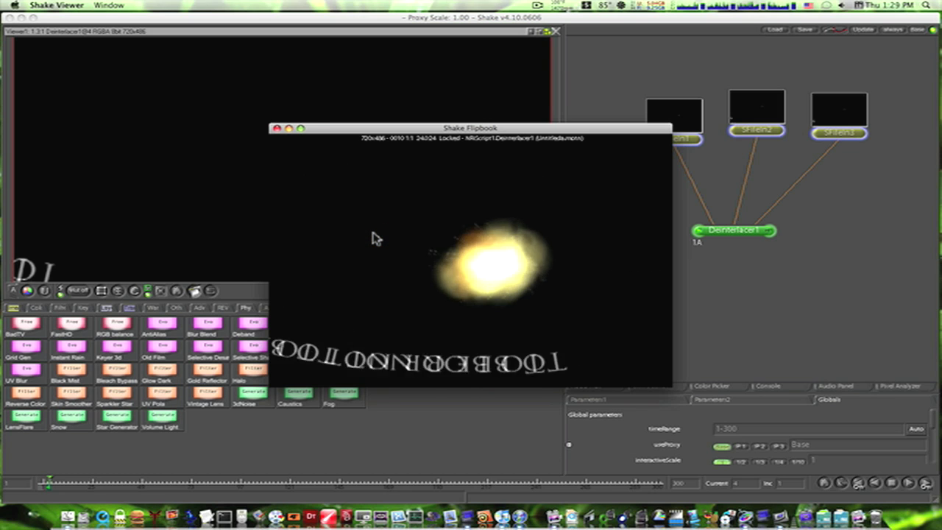
Step: Close the flipbook and return to a frame showing the arched title
left_click(278, 128)
left_click(287, 485)
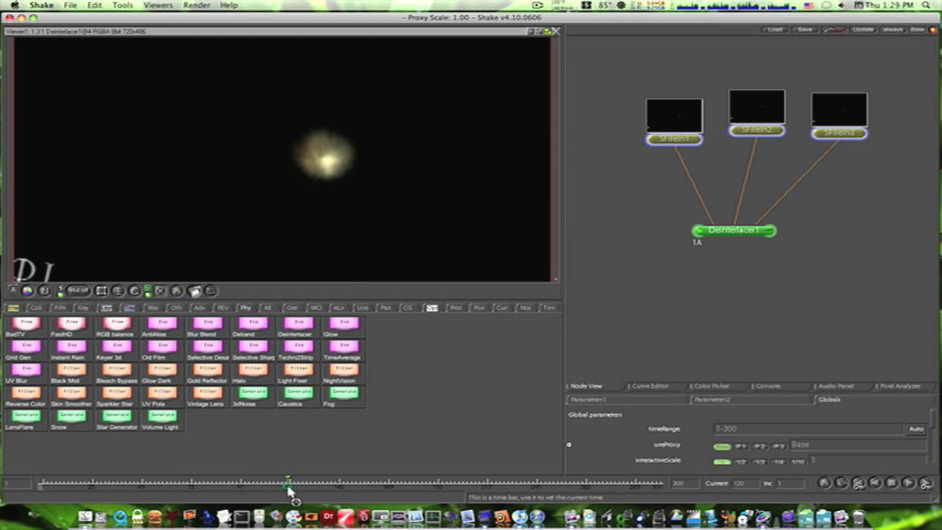
left_click_drag(288, 487, 116, 483)
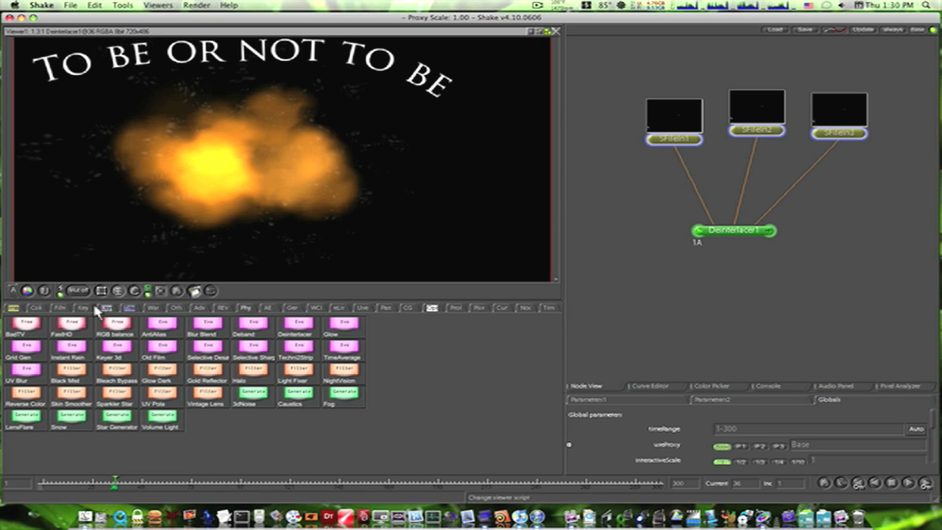
Step: Add a Brightness node after Deinterlacer1 and set its value to 2.6
left_click(34, 307)
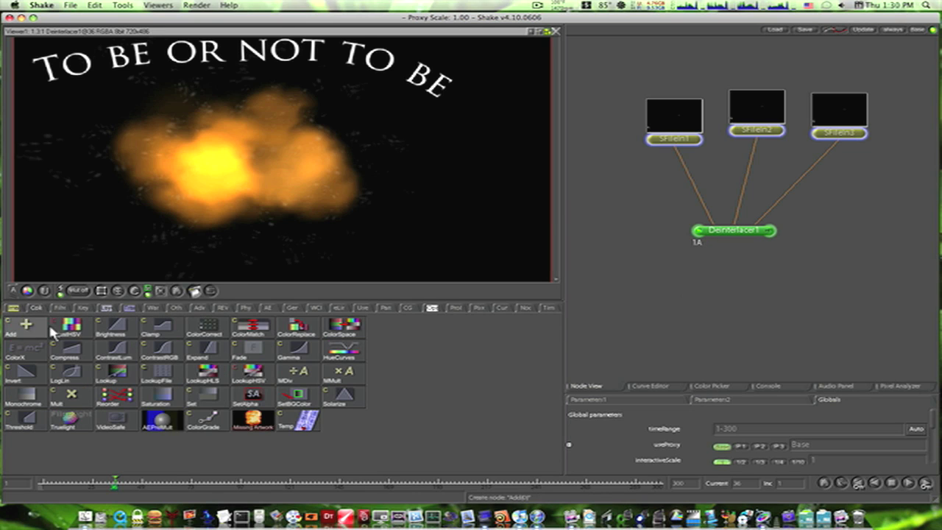
left_click(112, 326)
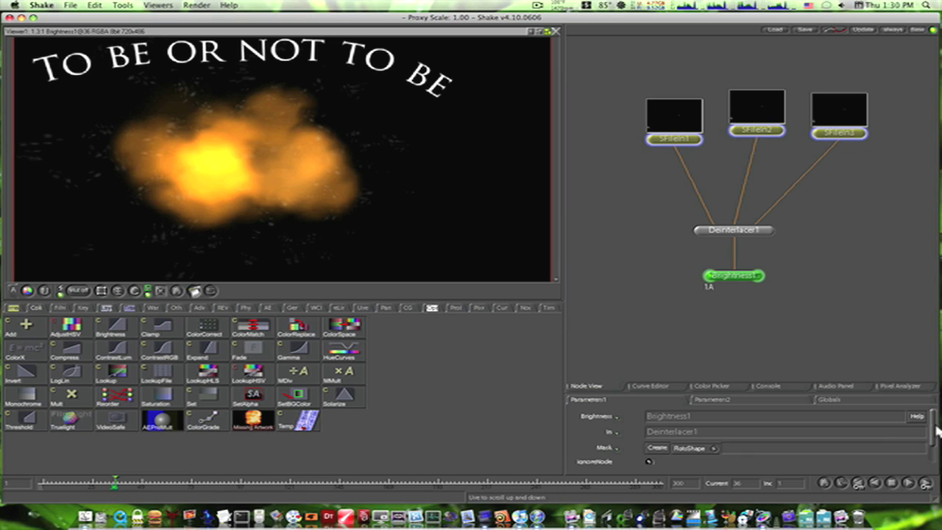
left_click_drag(933, 422, 933, 449)
mouse_move(734, 457)
left_mouse_down()
mouse_move(827, 456)
mouse_move(782, 461)
mouse_move(819, 461)
mouse_move(806, 462)
left_mouse_up()
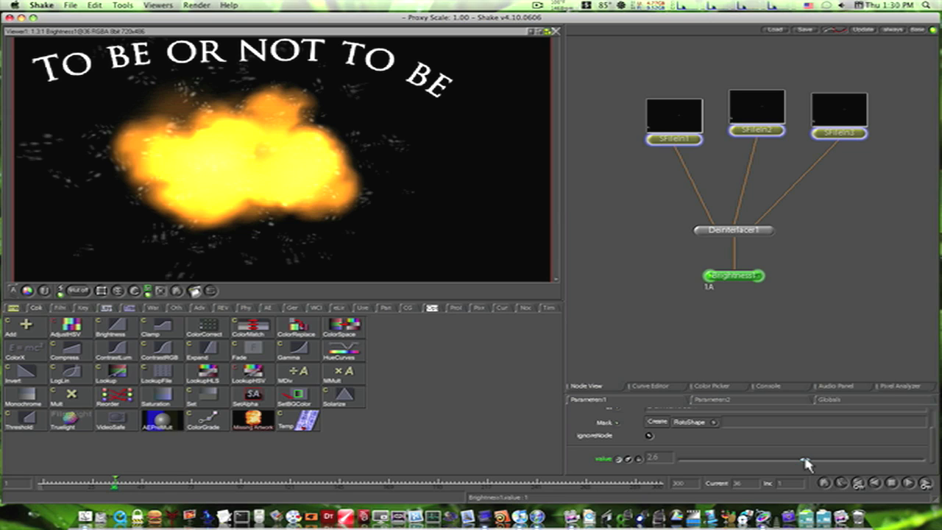
left_click(536, 6)
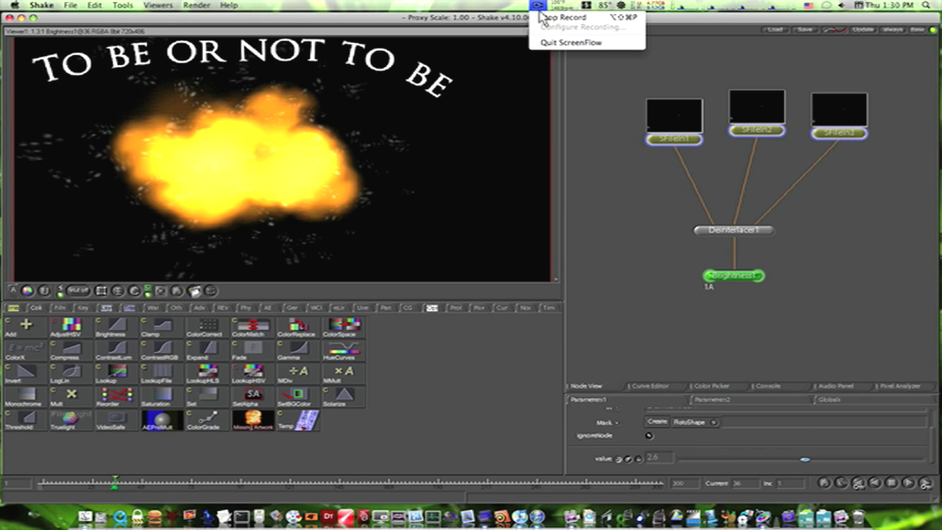